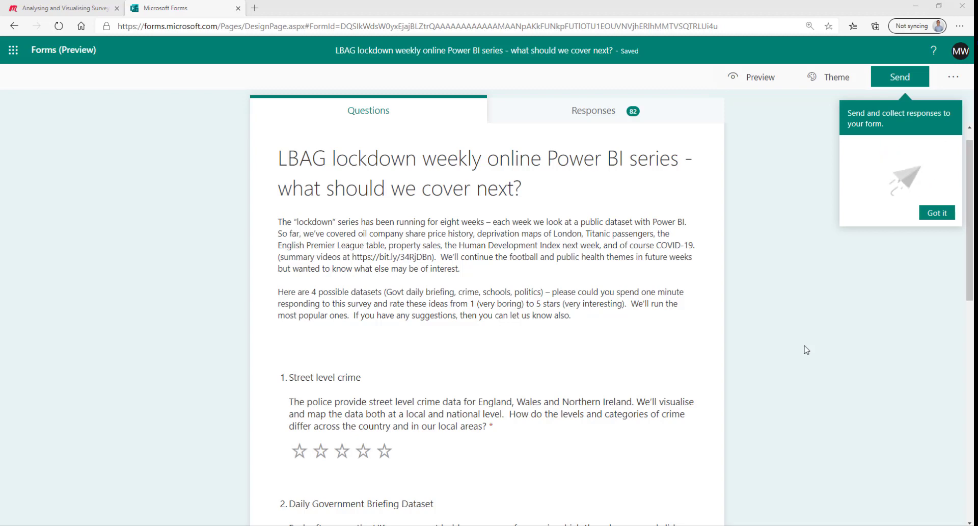
- Scroll through survey questions 1–5 down to the optional comments question in Microsoft Forms
scroll(806, 348, down, 3)
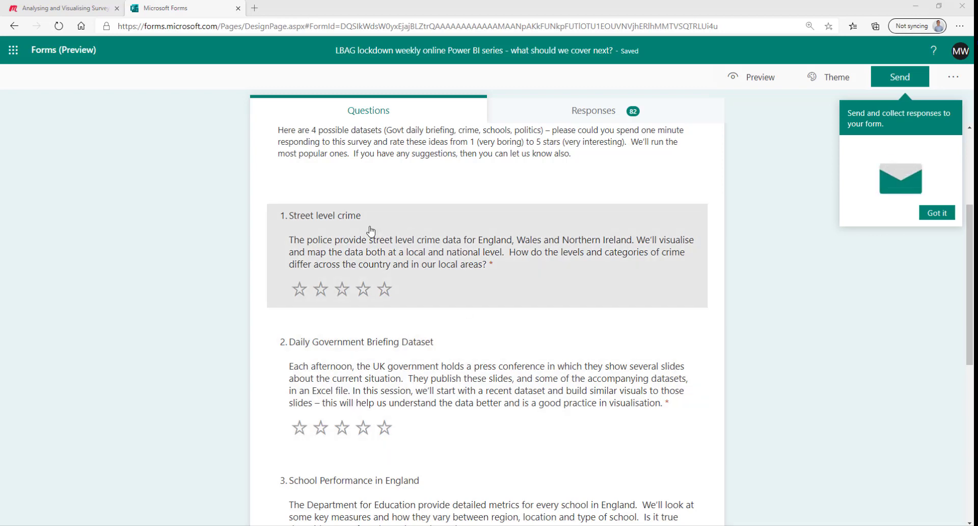
scroll(512, 380, down, 3)
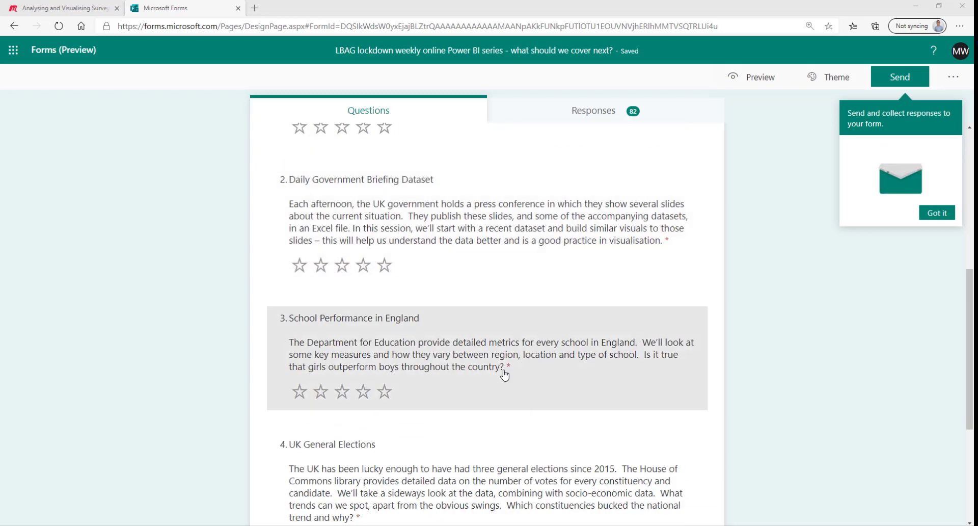
scroll(502, 467, down, 2)
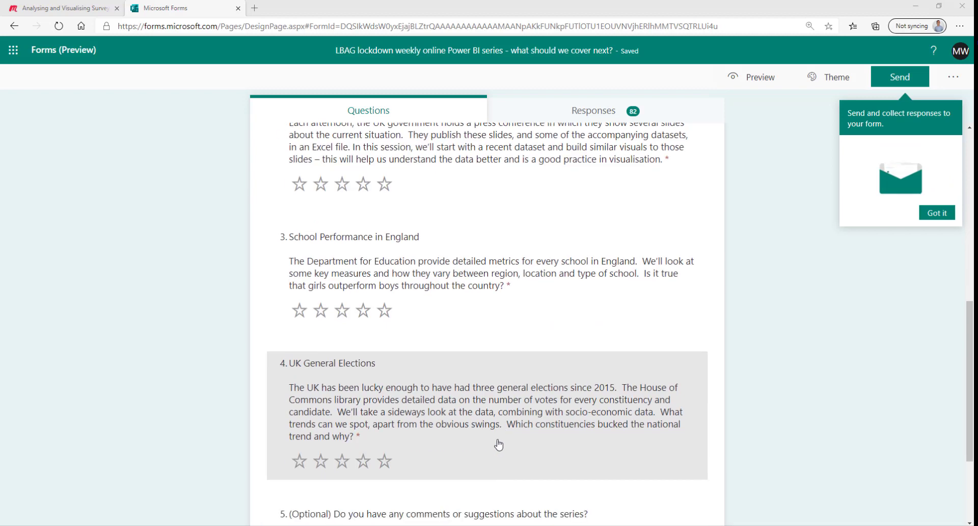
scroll(499, 444, down, 3)
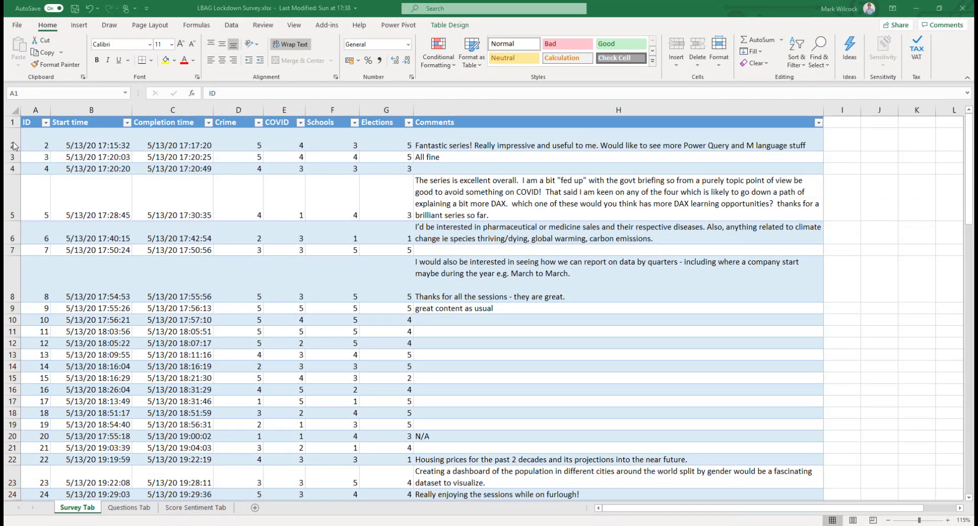
- Review the first response's row, ID and times, the four topic score columns and Comments
click(14, 146)
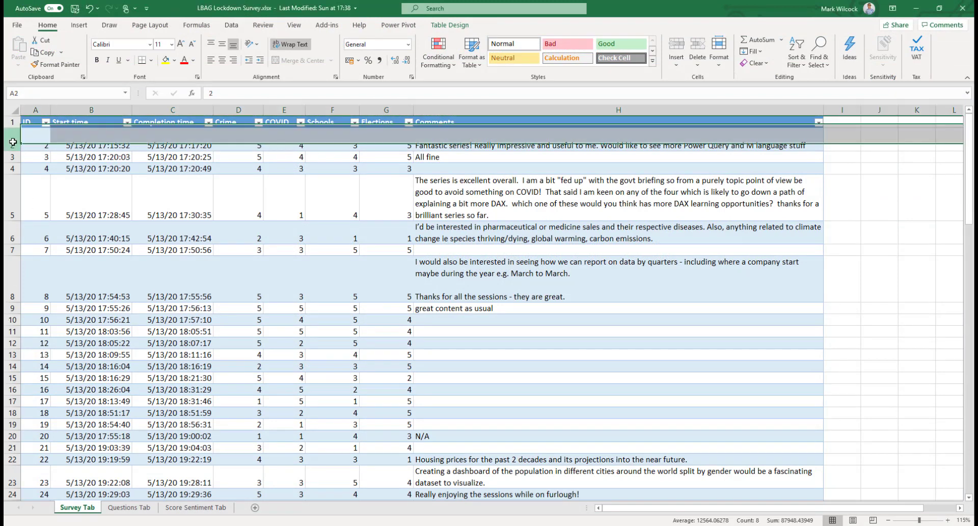
click(41, 140)
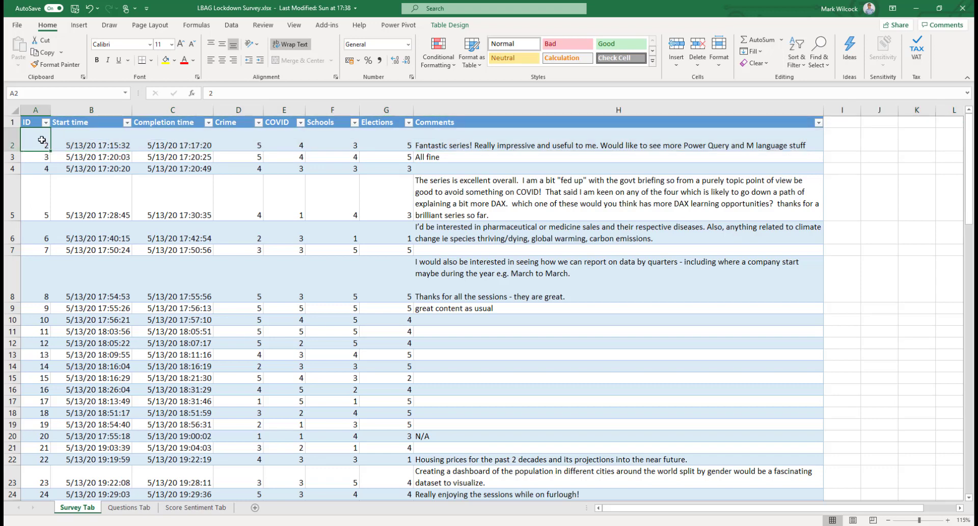
drag(107, 142, 147, 143)
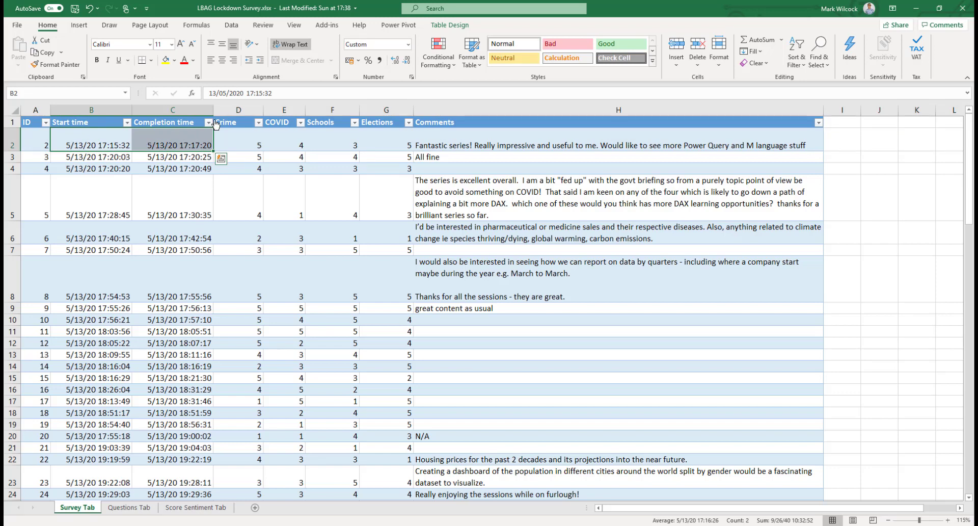
click(232, 111)
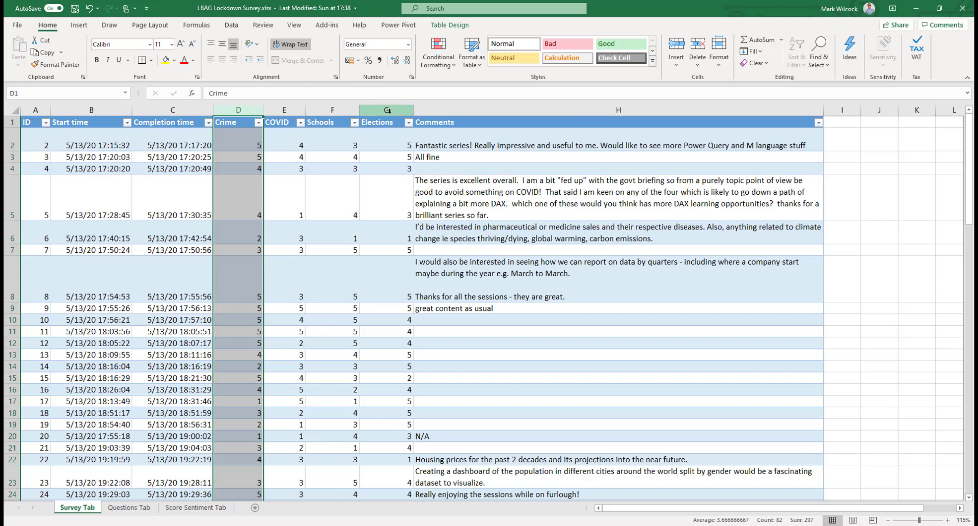
shift+click(387, 111)
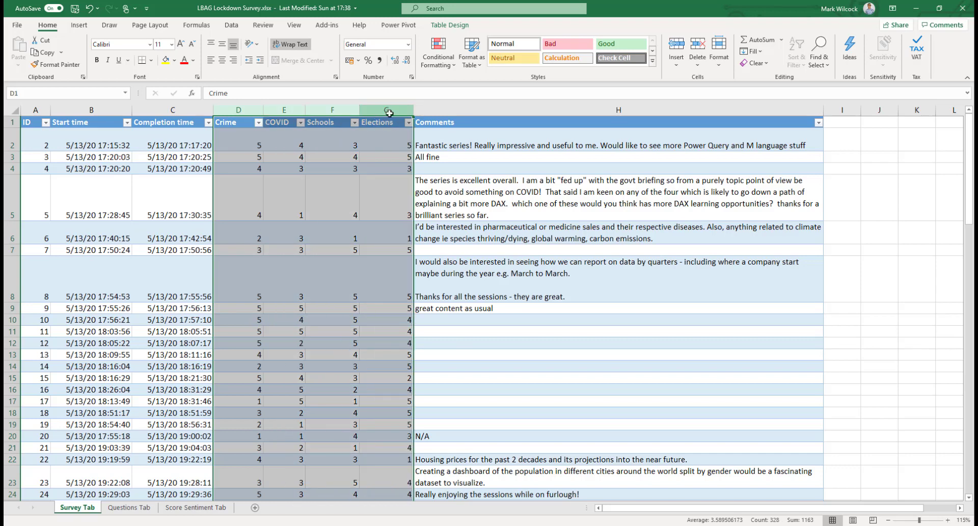
click(591, 118)
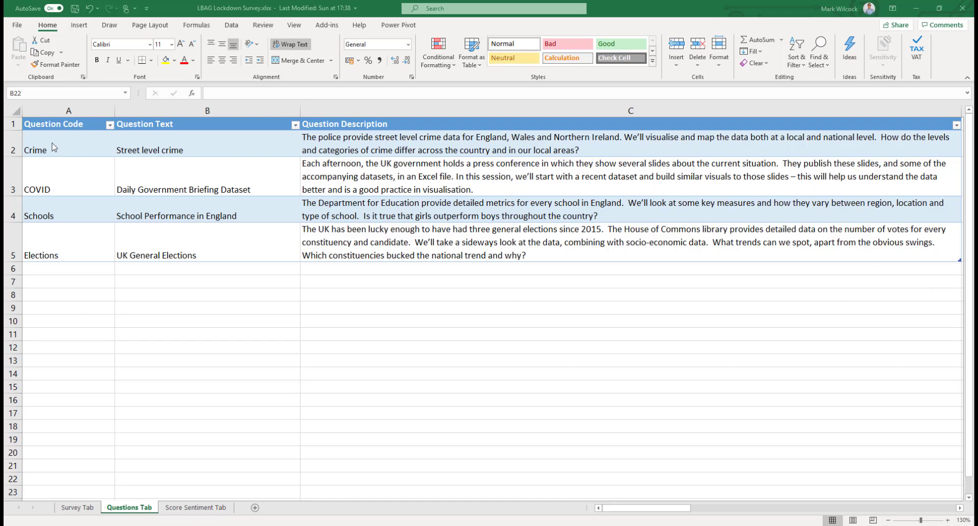
- Review the question codes and descriptions, then the Score Sentiment Tab's 1–5 scores and labels
drag(51, 147, 45, 247)
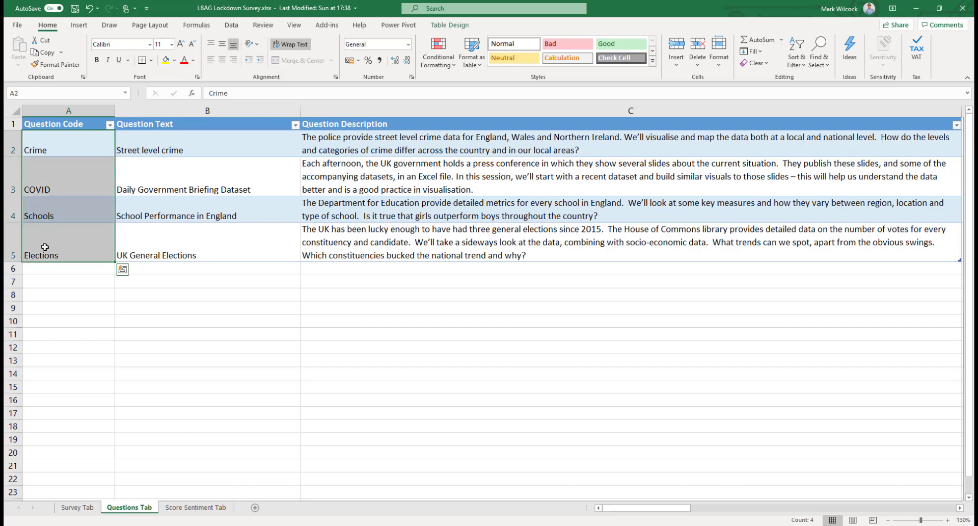
drag(170, 146, 379, 240)
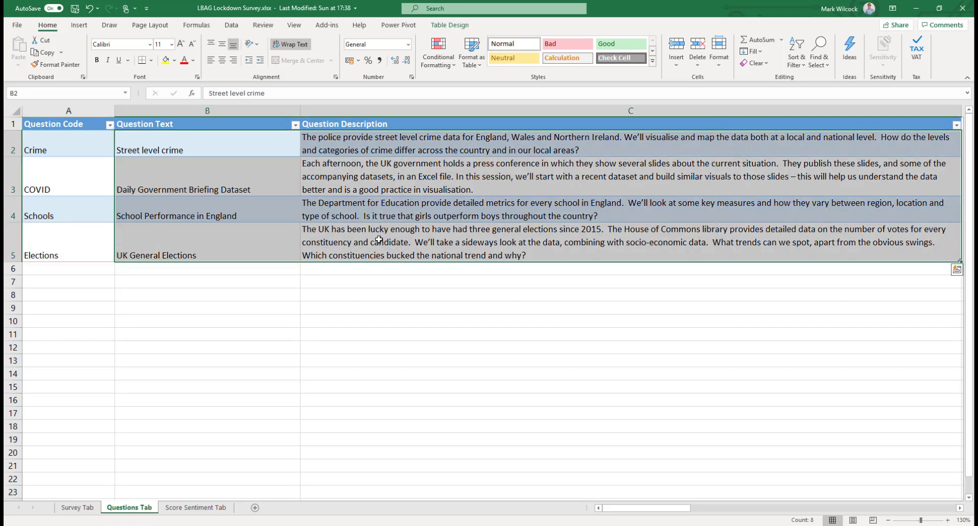
click(184, 509)
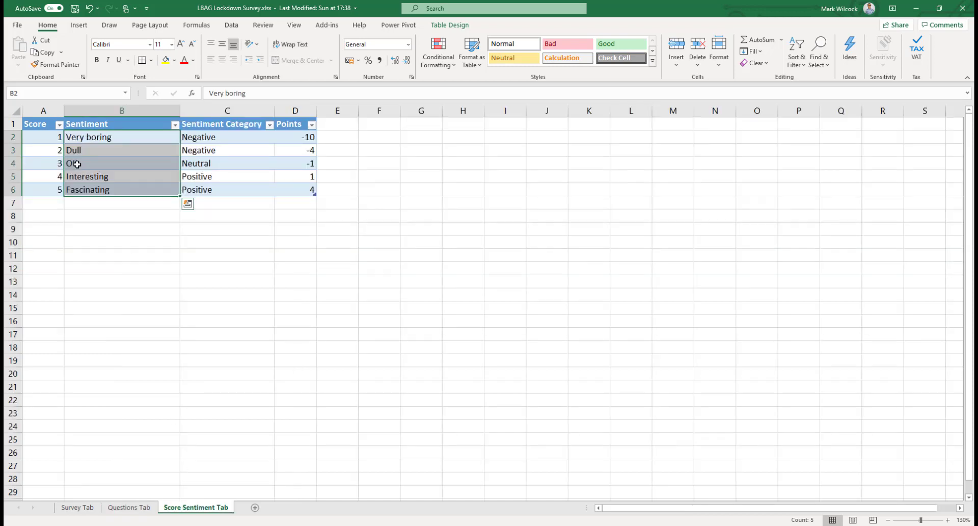
drag(50, 136, 49, 190)
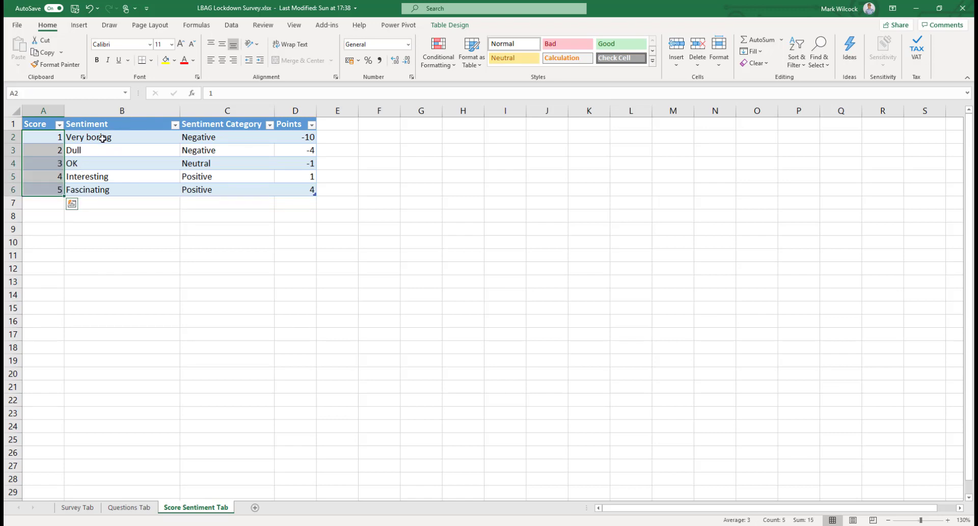
drag(103, 137, 104, 192)
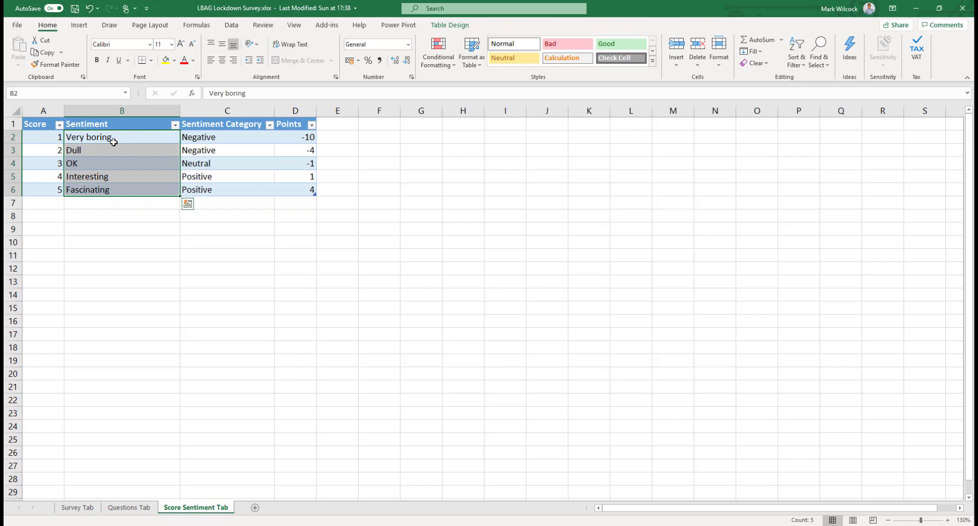
click(113, 137)
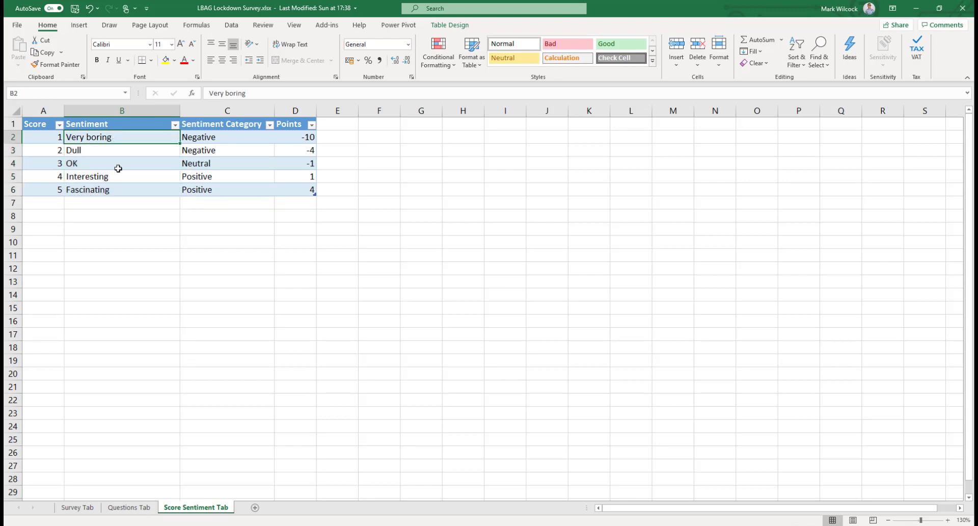
click(125, 186)
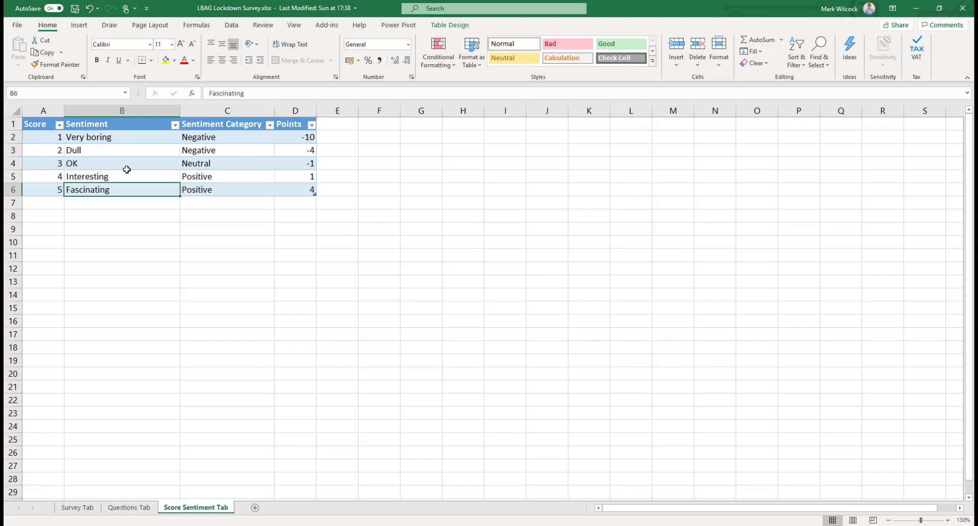
click(128, 162)
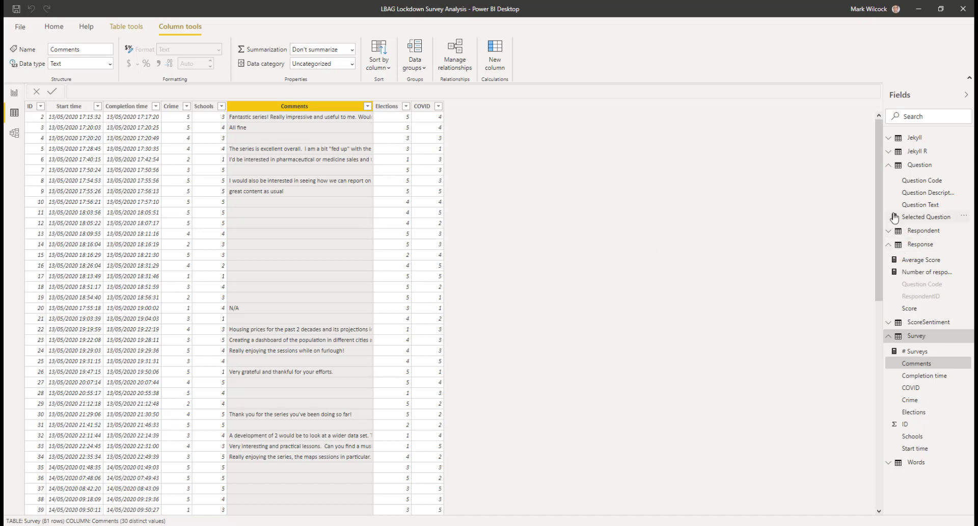
- Inspect the Question table, the ScoreSentiment Points column, then the Response table's data
click(916, 181)
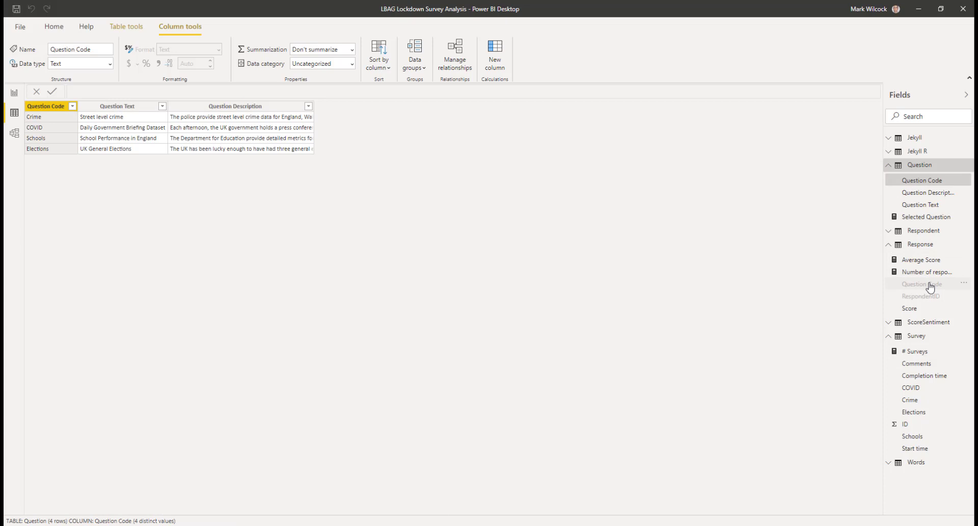
click(899, 324)
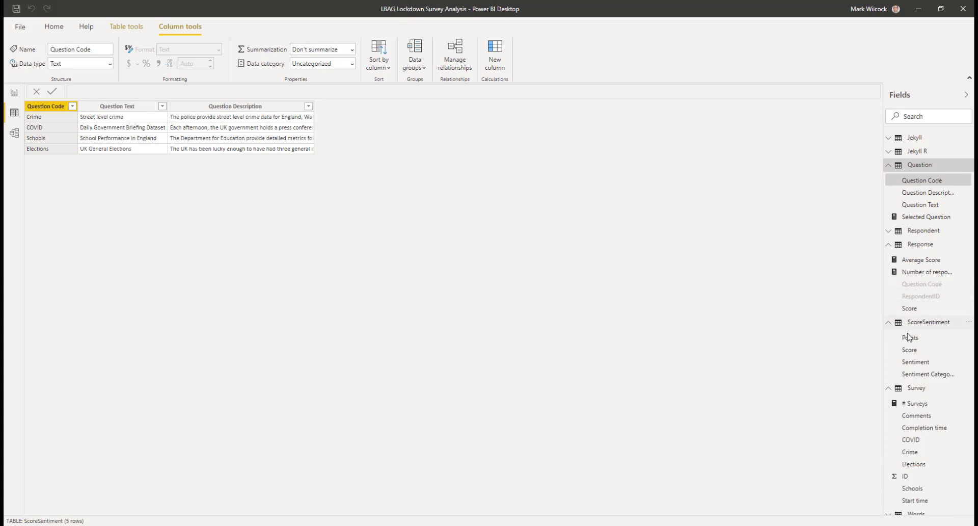
click(910, 338)
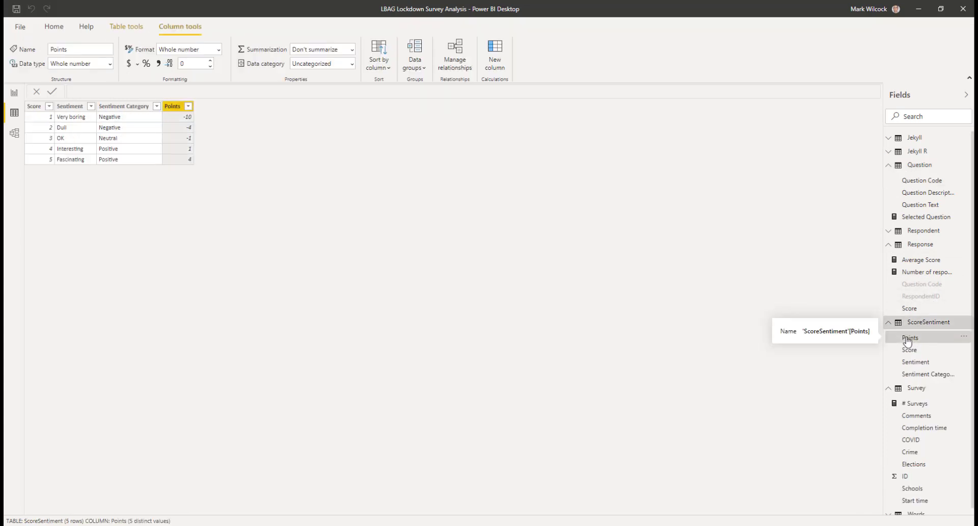
click(887, 246)
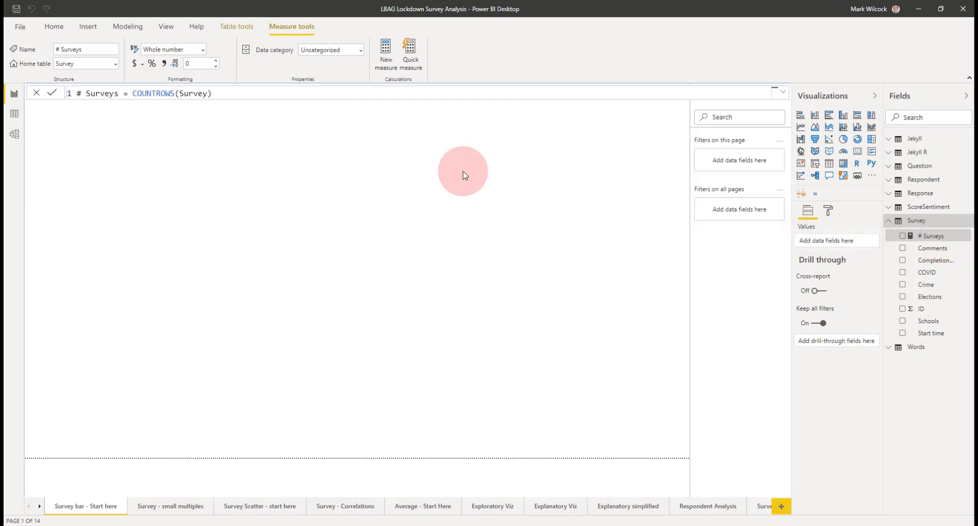
- Highlight the # Surveys measure's COUNTROWS(Survey) expression in the formula bar
click(129, 94)
drag(129, 93, 219, 140)
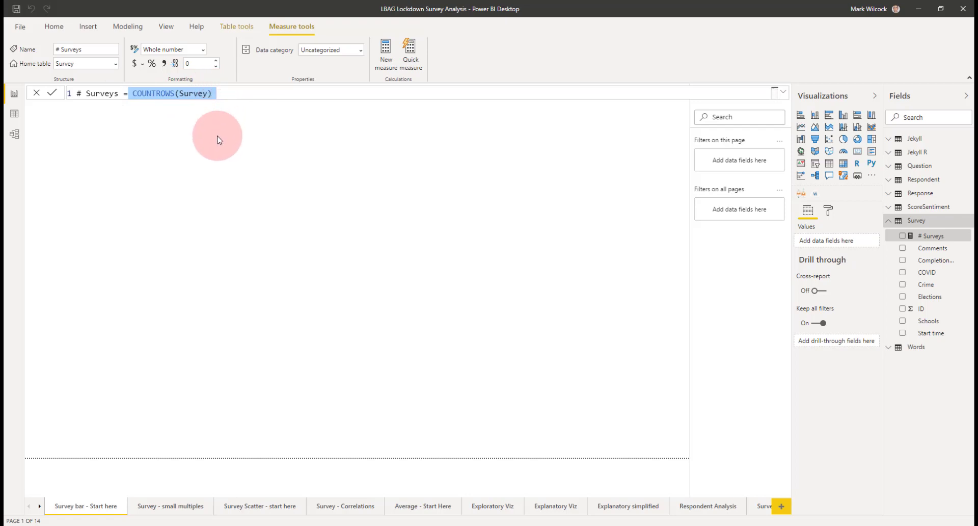
click(218, 140)
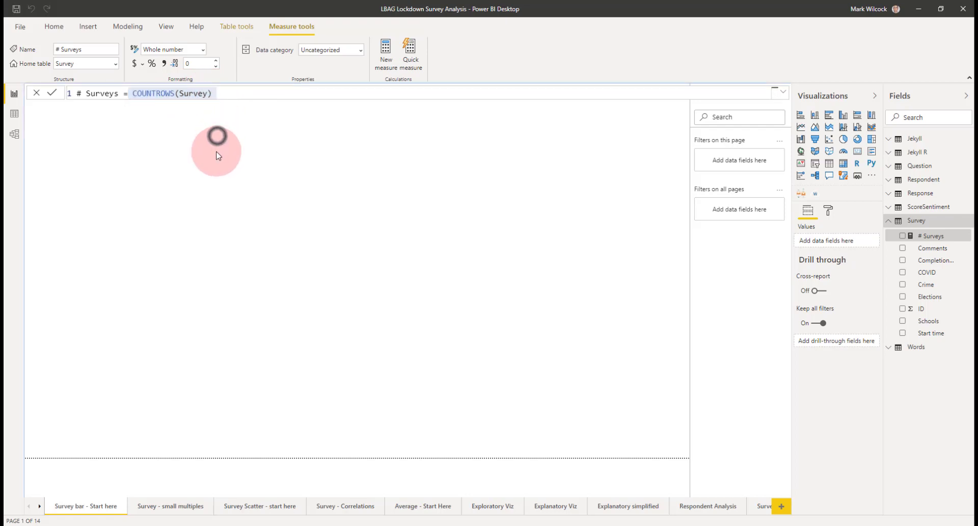
- Add a large column chart of # Surveys by COVID score, then go to Survey - small multiples
click(816, 121)
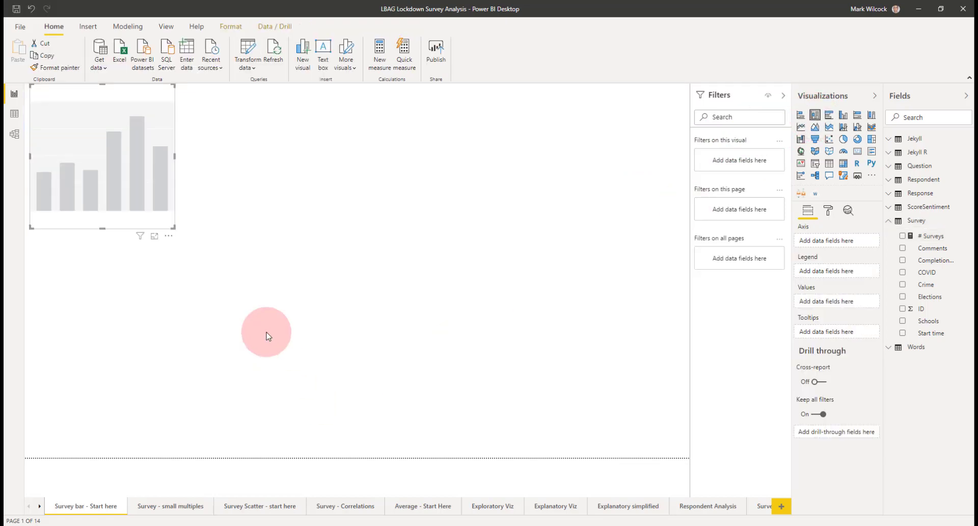
drag(174, 228, 429, 386)
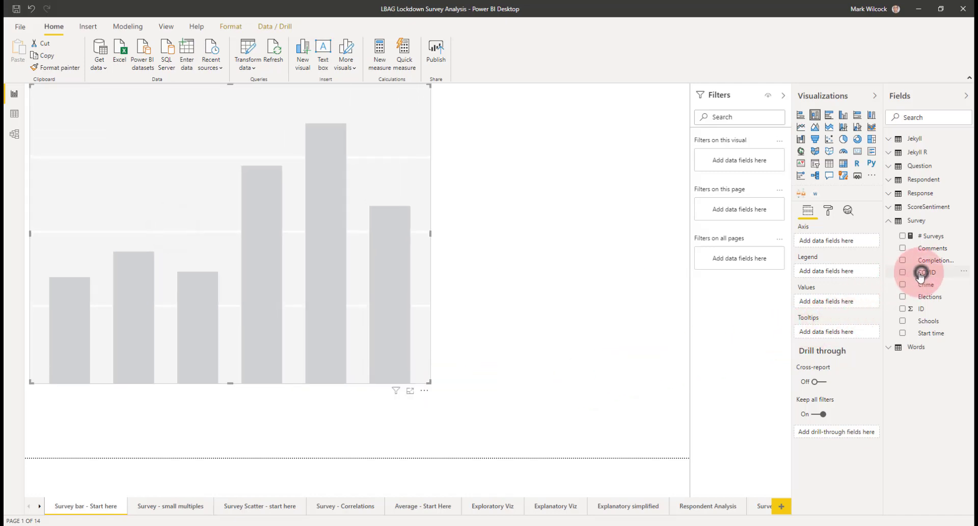
drag(920, 275, 850, 243)
drag(930, 236, 834, 311)
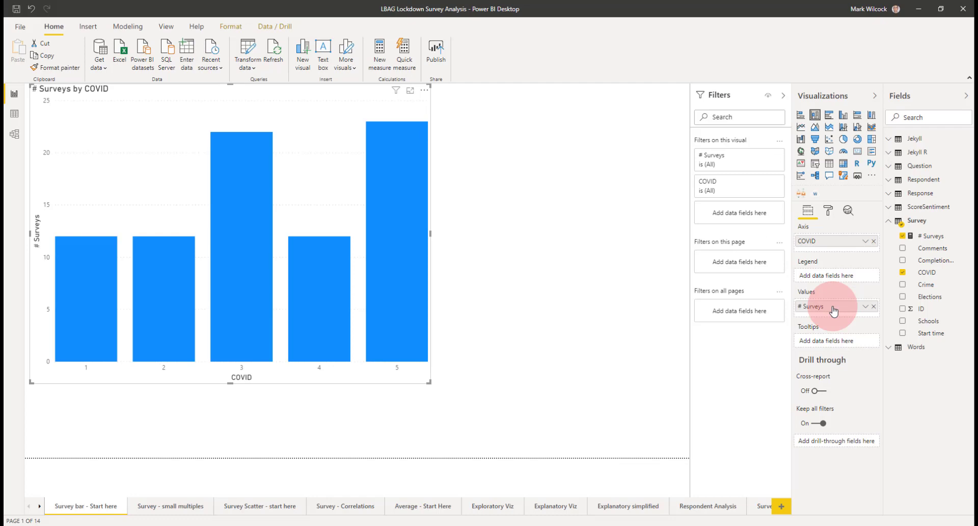
click(163, 506)
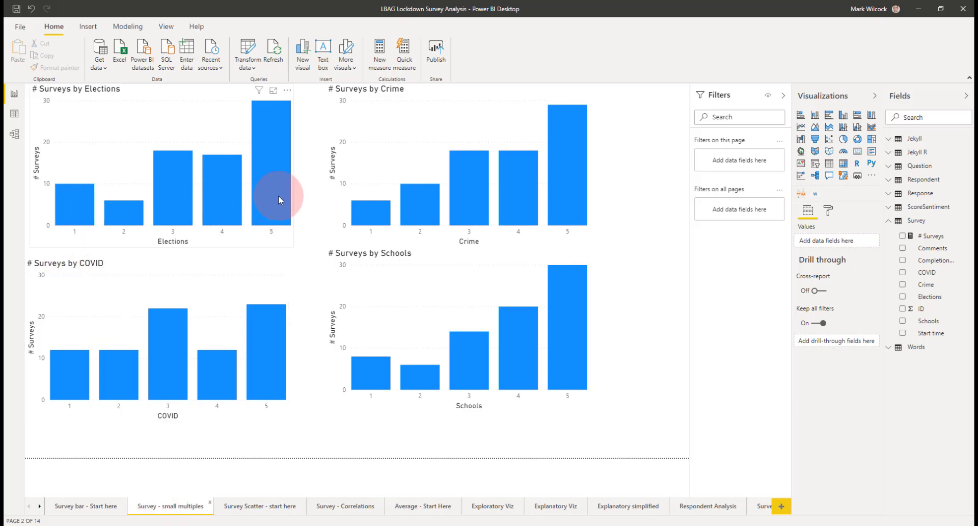
- Read the Elections bar tooltips, then move to the Survey Scatter - start here page
mouse_move(273, 185)
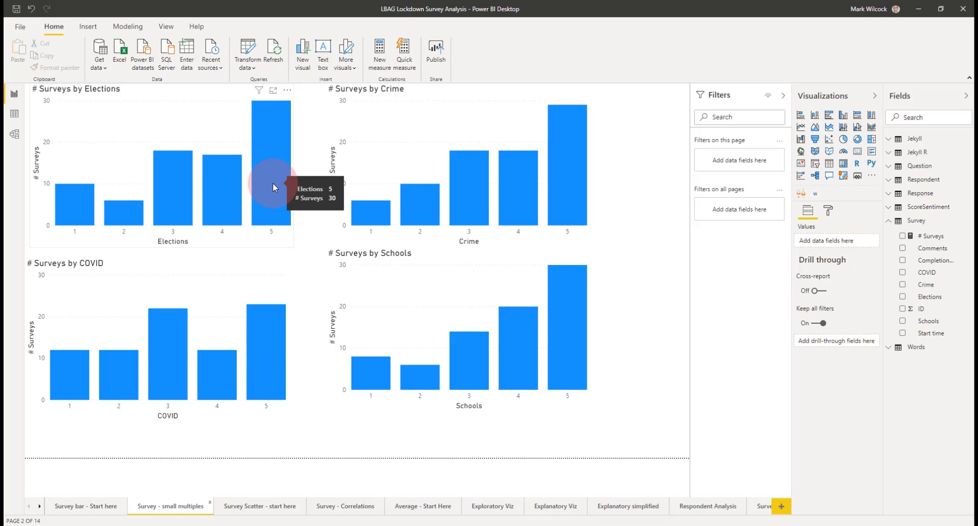
mouse_move(84, 213)
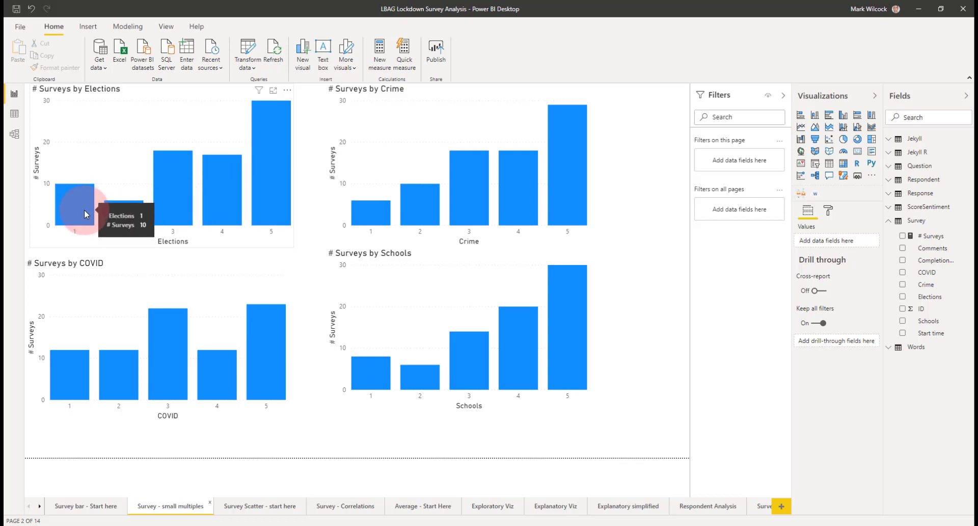
key(ctrl+Page_Down)
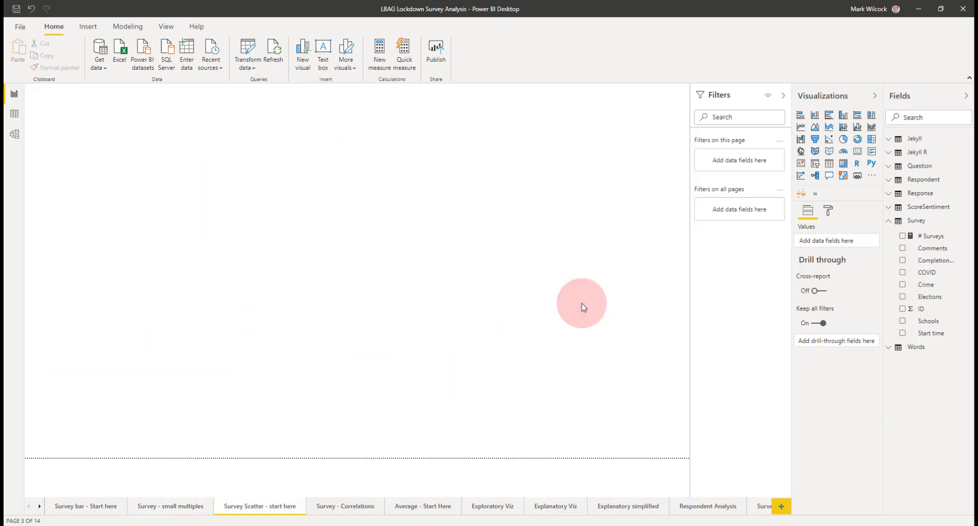
- Add a large scatter chart with COVID on X, Crime on Y, bubbles sized by # Surveys
click(830, 139)
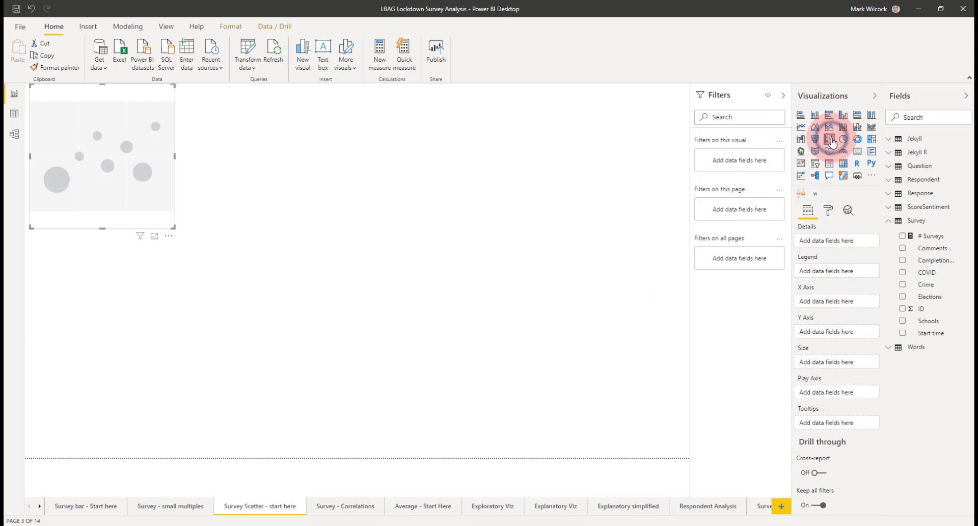
drag(173, 228, 499, 421)
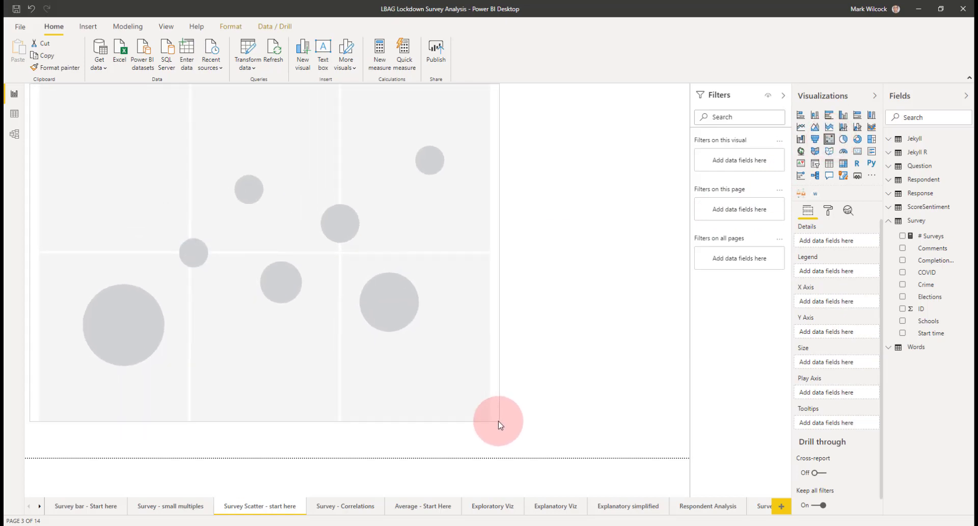
click(463, 345)
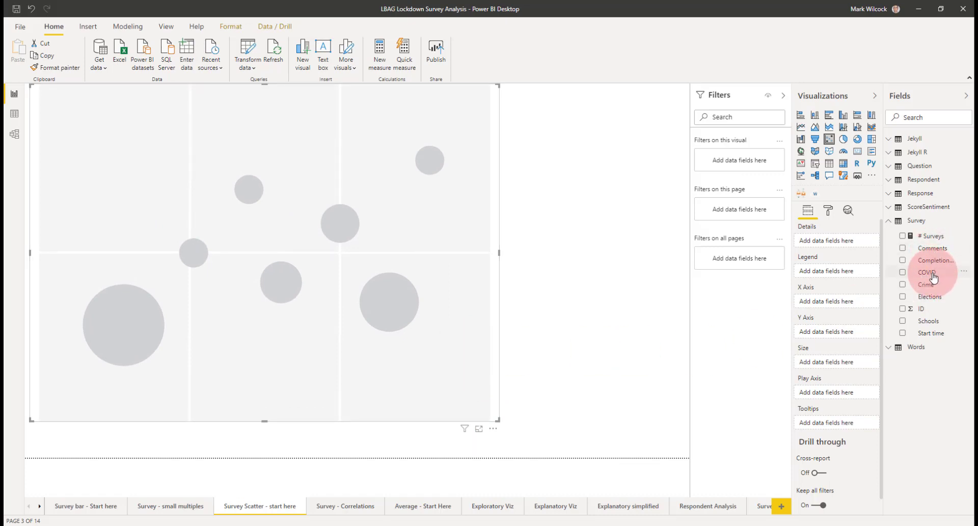
drag(934, 277, 830, 306)
drag(933, 284, 827, 336)
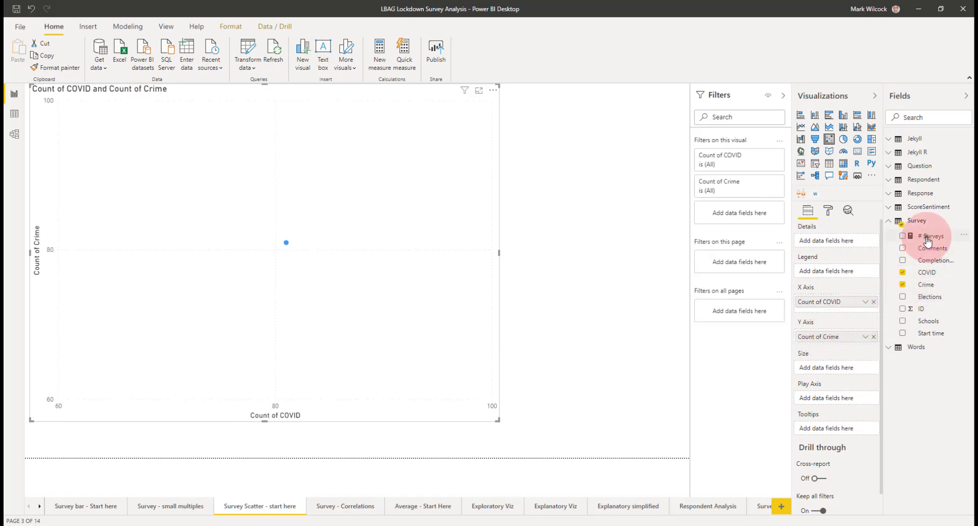
drag(927, 241, 836, 374)
- Set both the COVID and Crime axis fields to Don't summarize
click(865, 303)
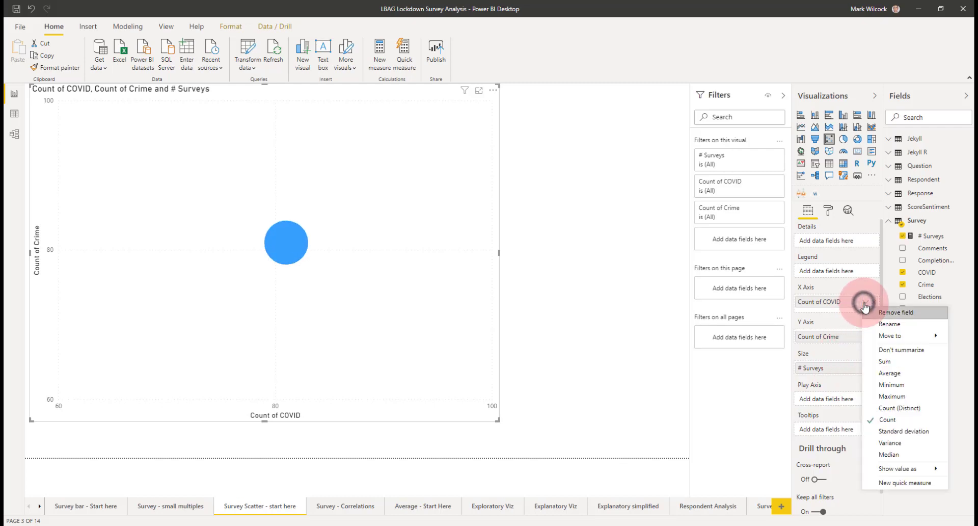
click(886, 350)
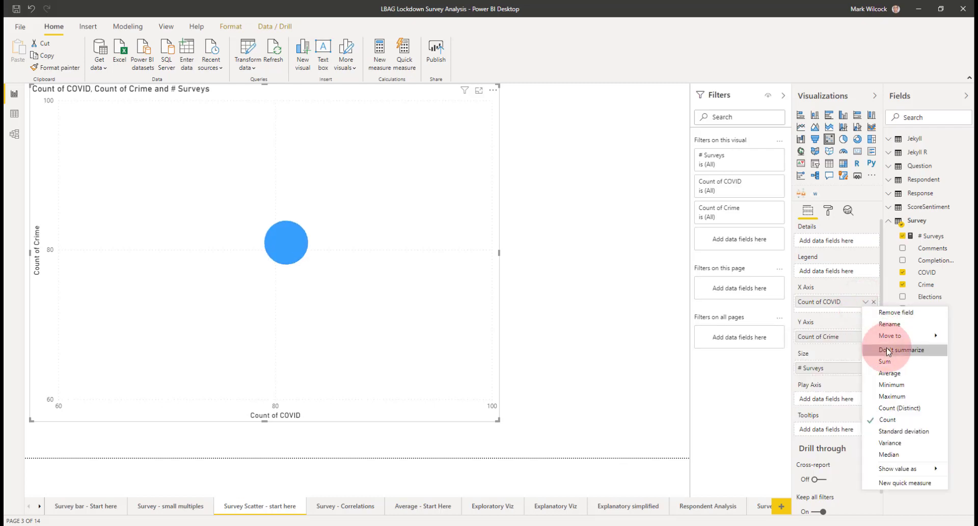
click(865, 301)
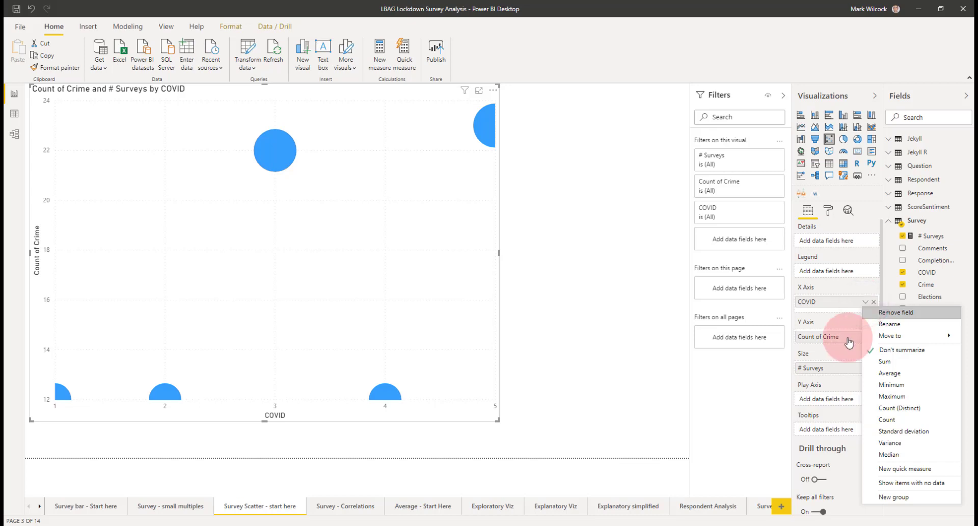
click(848, 342)
click(866, 336)
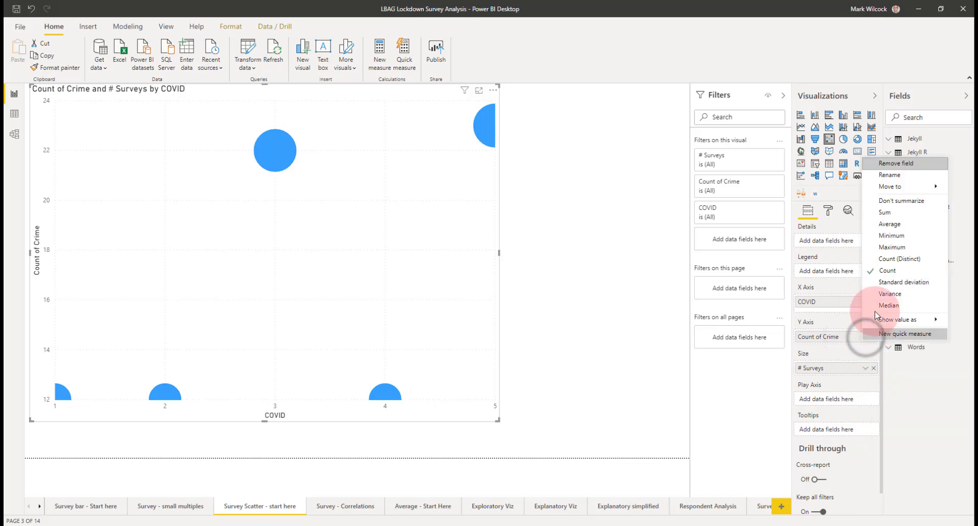
click(897, 200)
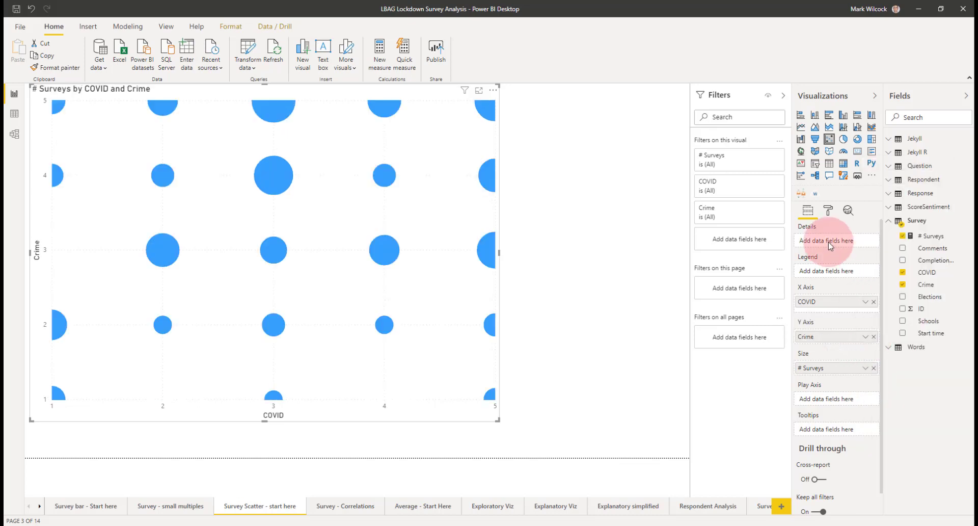
- Format the scatter chart's X axis to start at 0 and end at 6
click(829, 214)
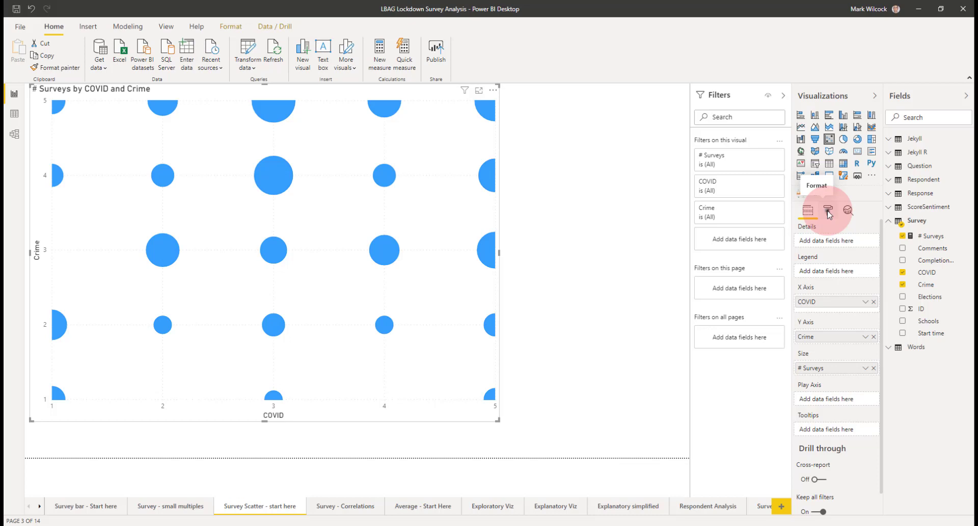
click(801, 266)
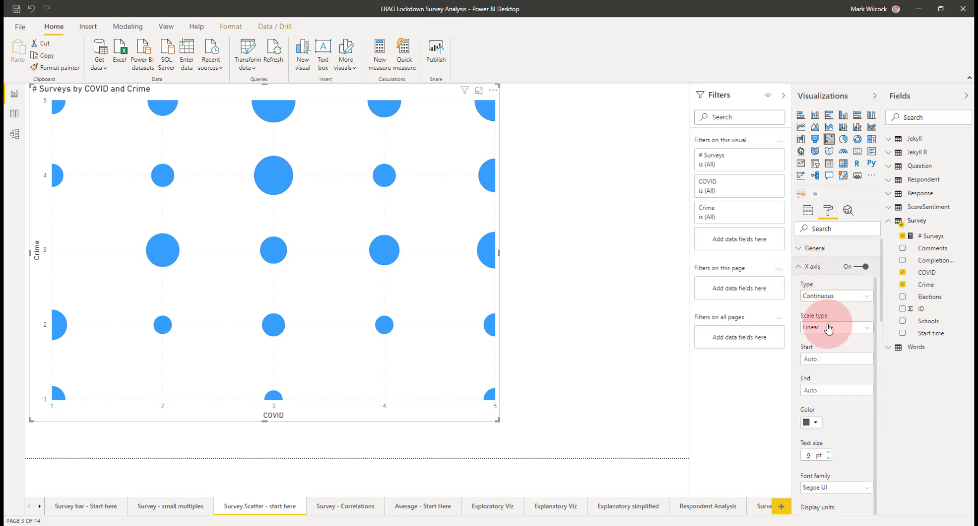
click(827, 359)
text(0)
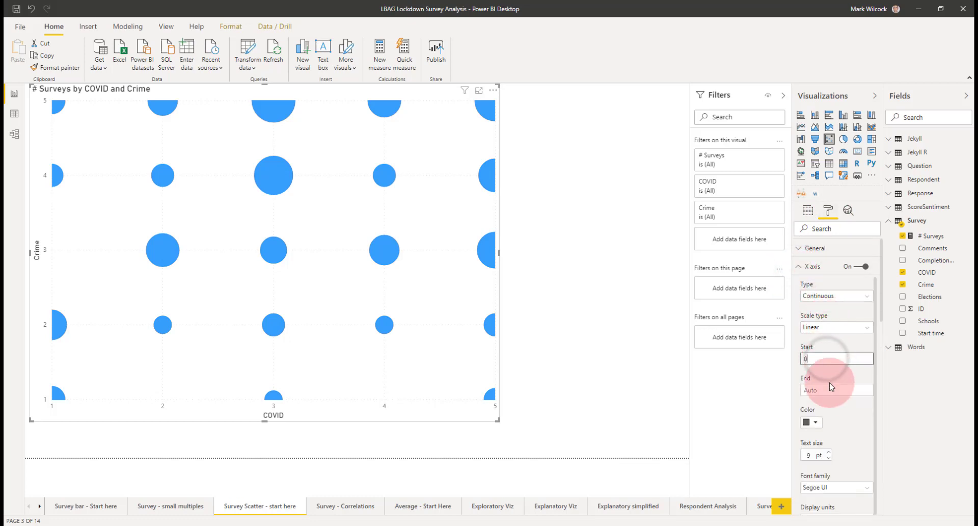
click(831, 388)
text(6)
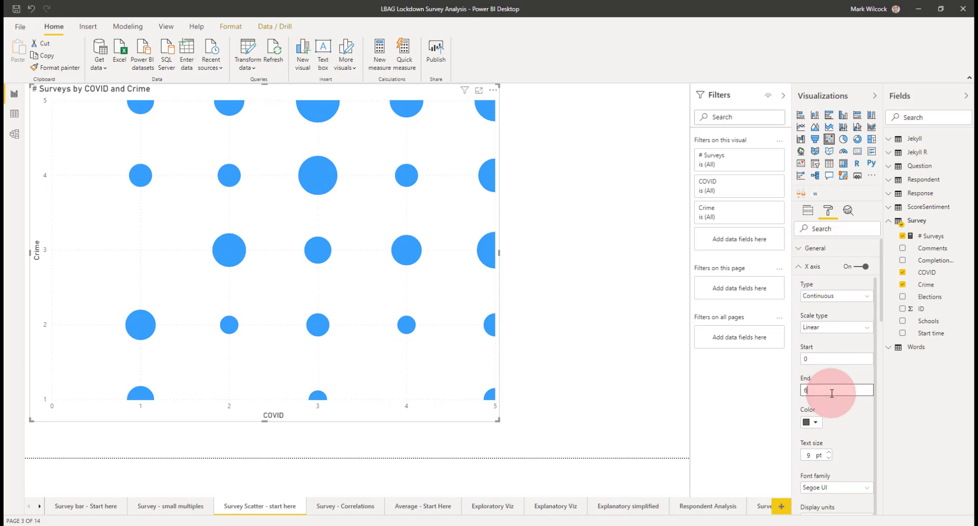
click(799, 265)
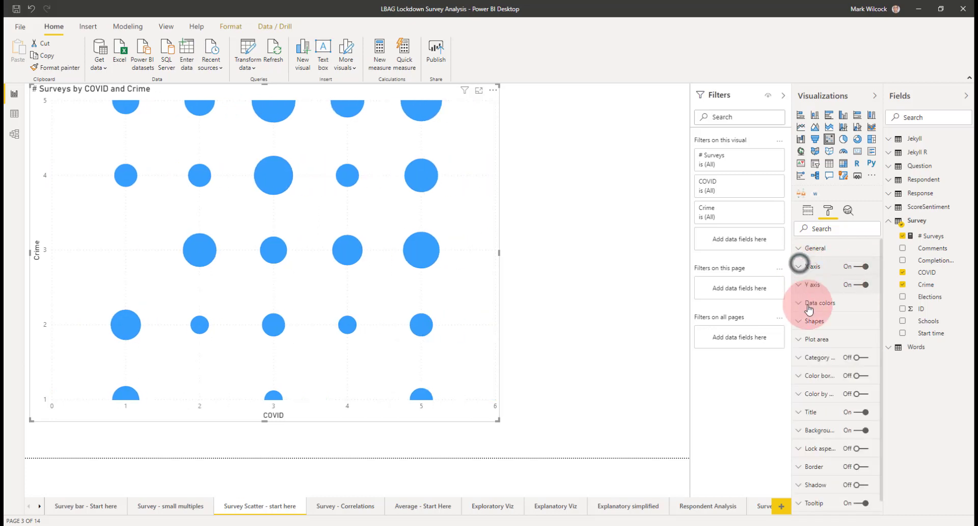
- Set the Y axis range to 0–6, then go to the Survey - Correlations page
click(799, 284)
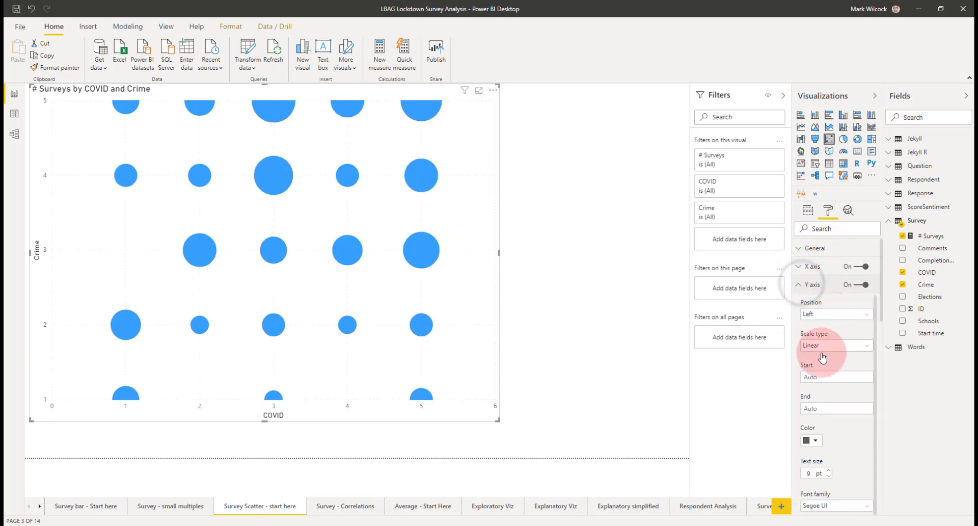
click(815, 377)
text(0)
key(Tab)
text(6)
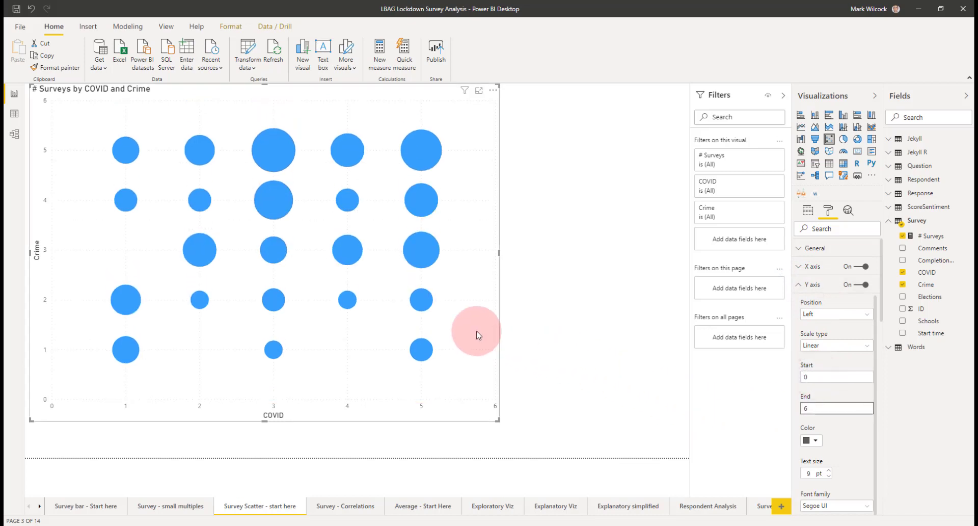
click(478, 334)
click(389, 487)
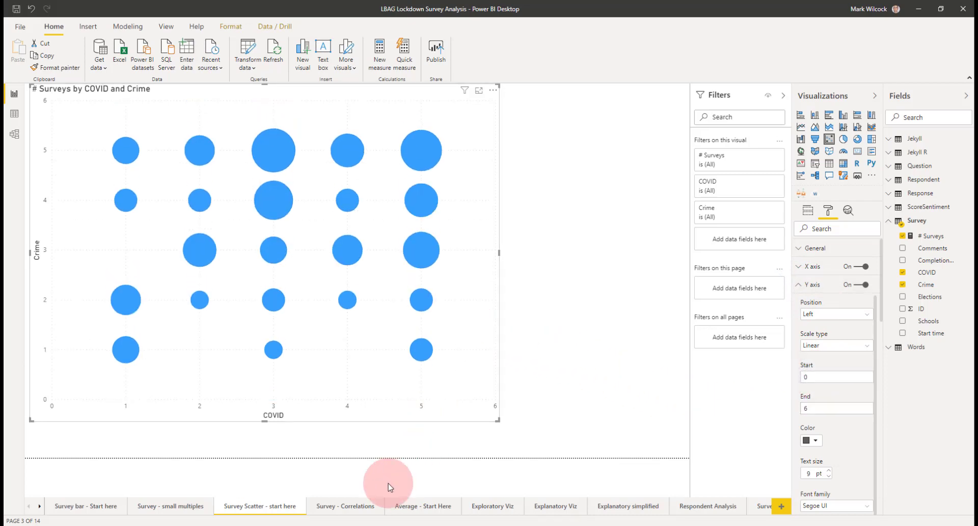
click(345, 512)
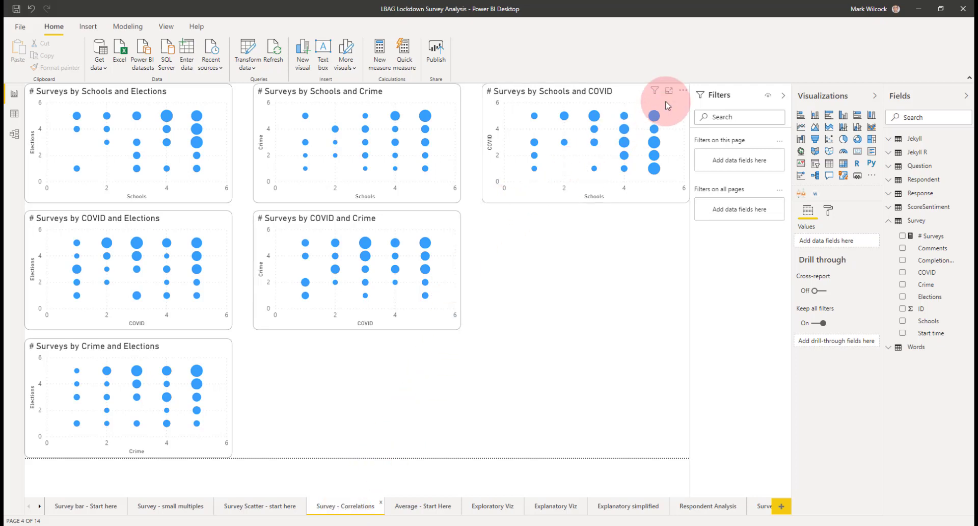
- Show the '# Surveys by Schools and COVID' chart in focus mode across the canvas
click(668, 92)
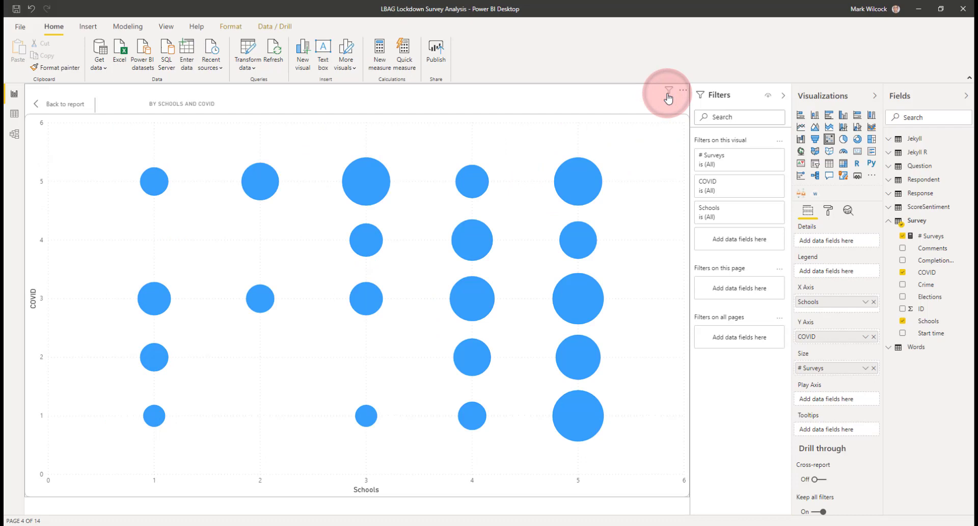
mouse_move(668, 96)
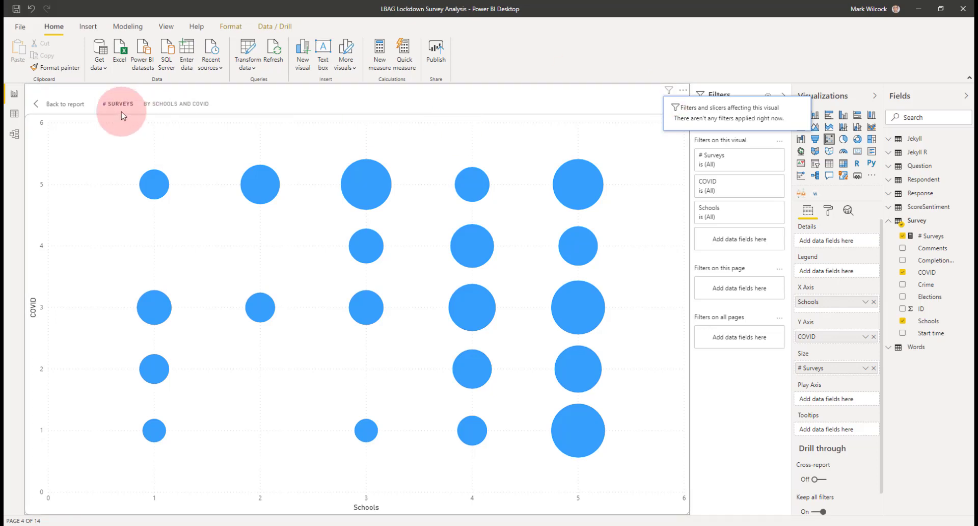
- Back on the report, add an enlarged stacked bar chart plotting the average COVID score
click(75, 109)
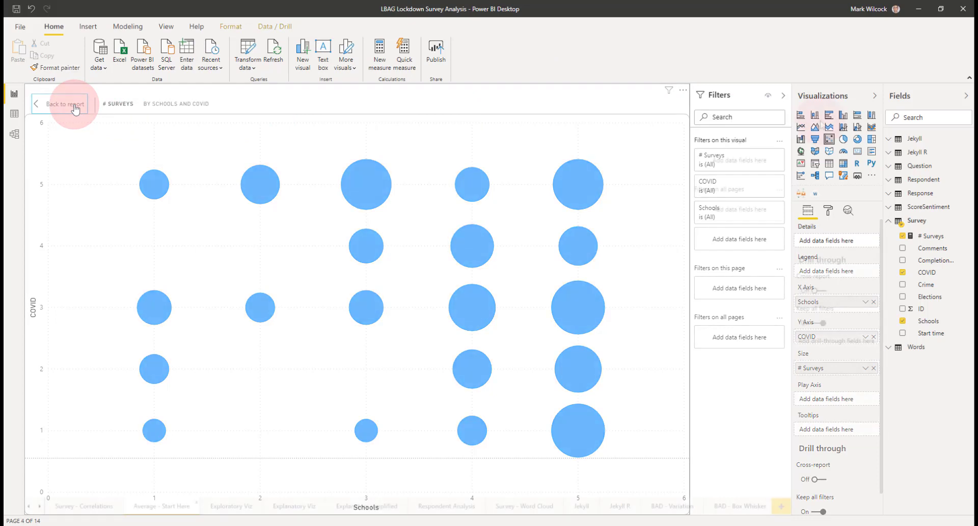
click(800, 116)
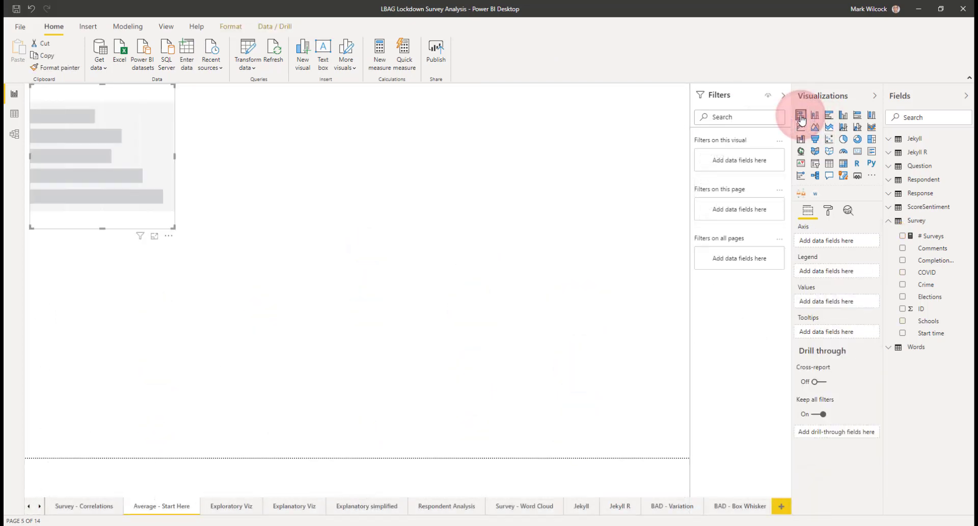
drag(177, 222, 307, 392)
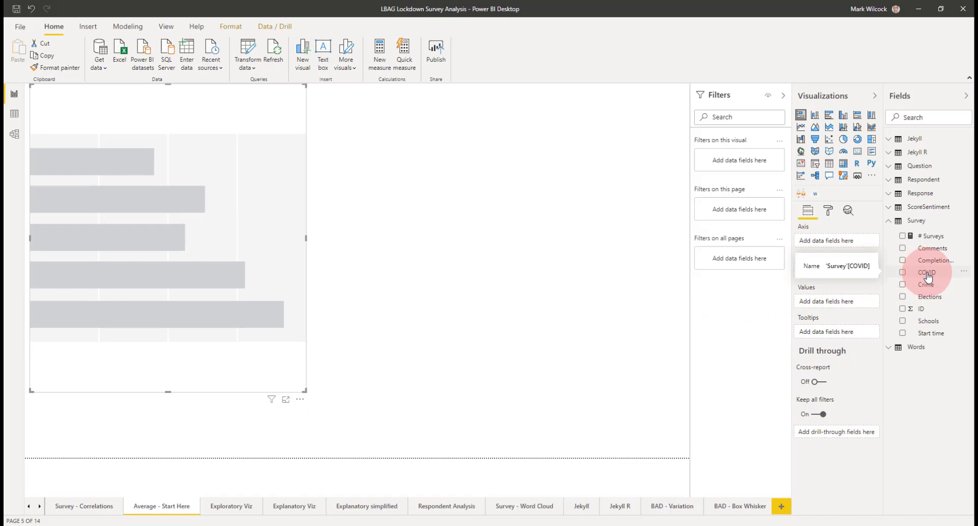
drag(927, 276, 831, 306)
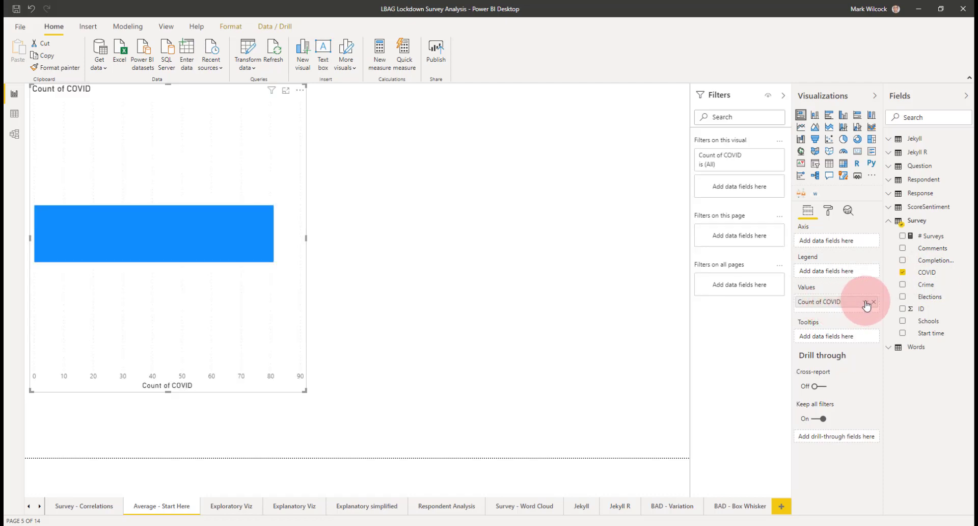
click(865, 303)
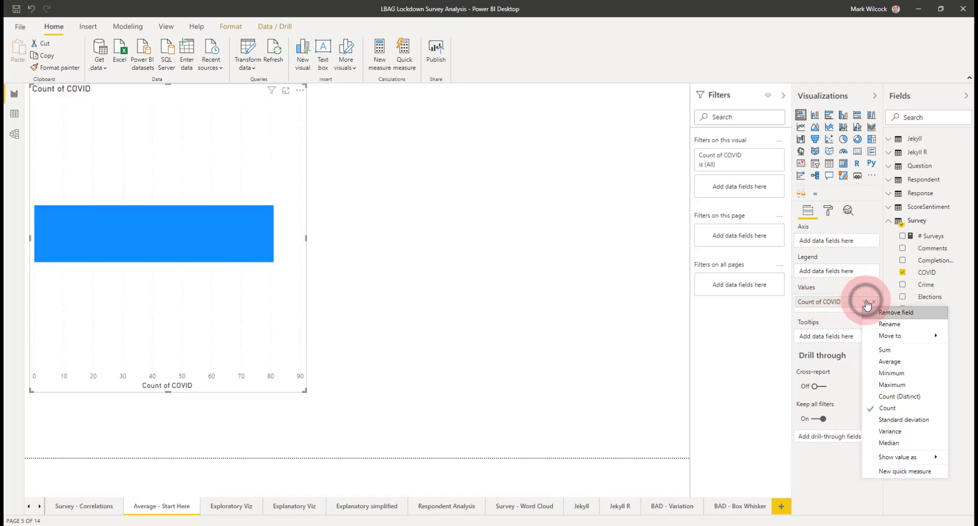
click(888, 362)
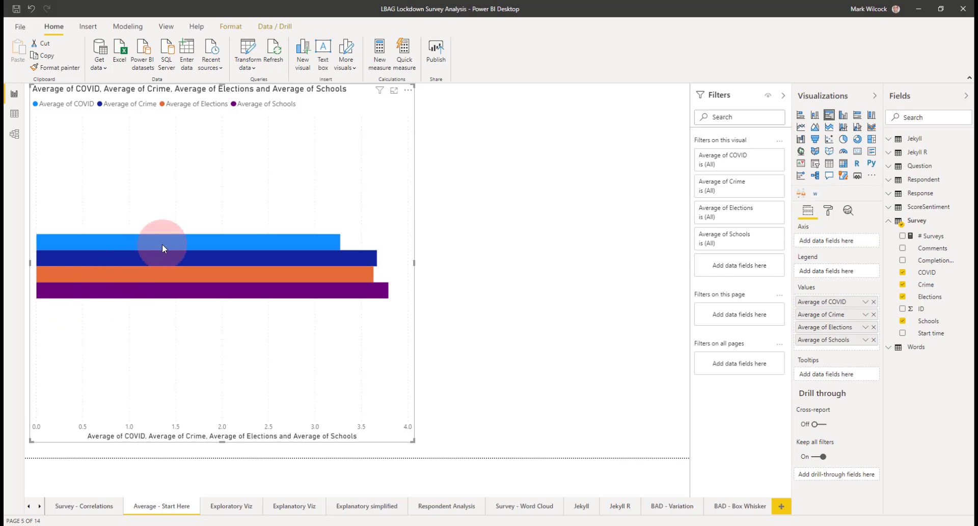
mouse_move(163, 244)
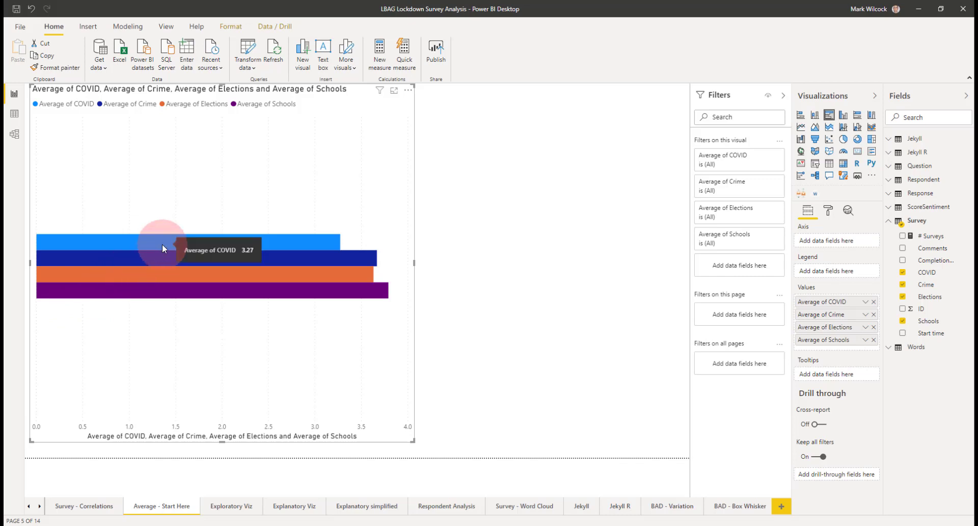
mouse_move(177, 286)
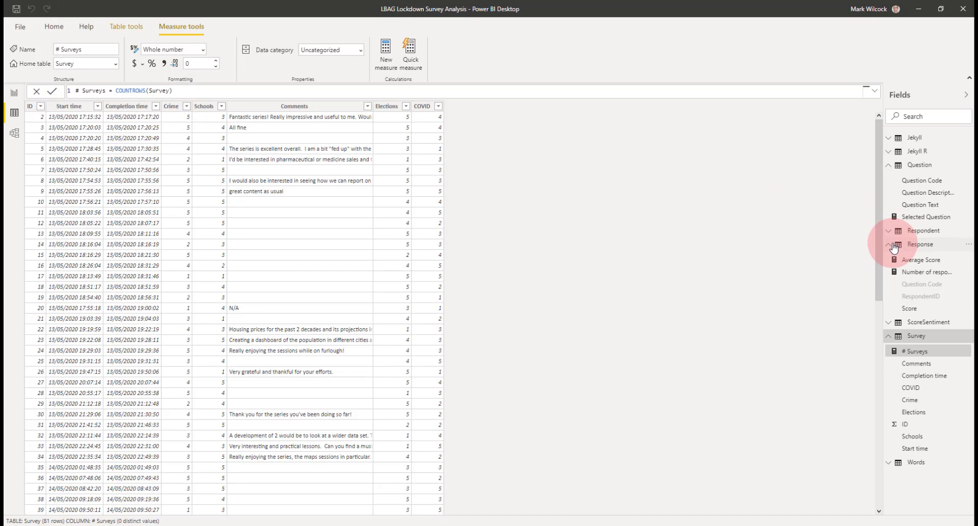
- Show the Response table's data and inspect its Score and Question Code columns
click(923, 245)
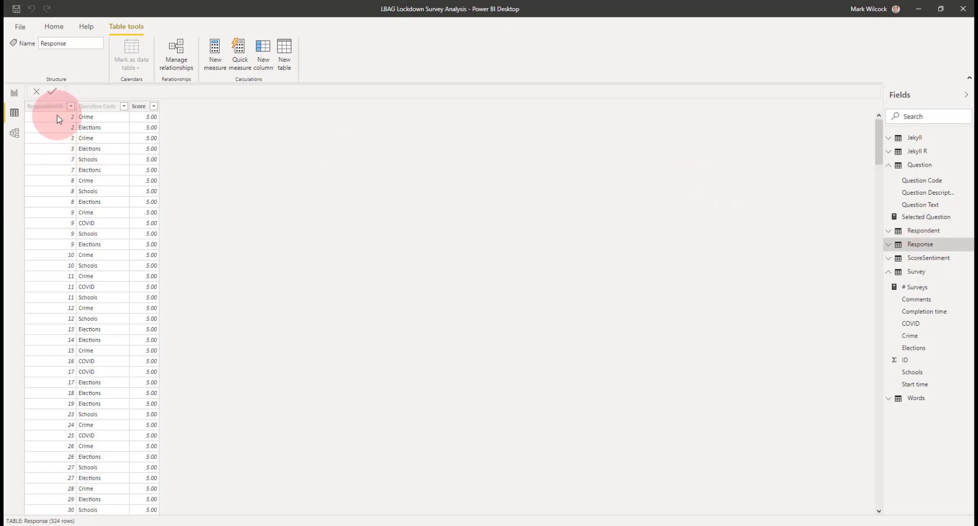
click(142, 108)
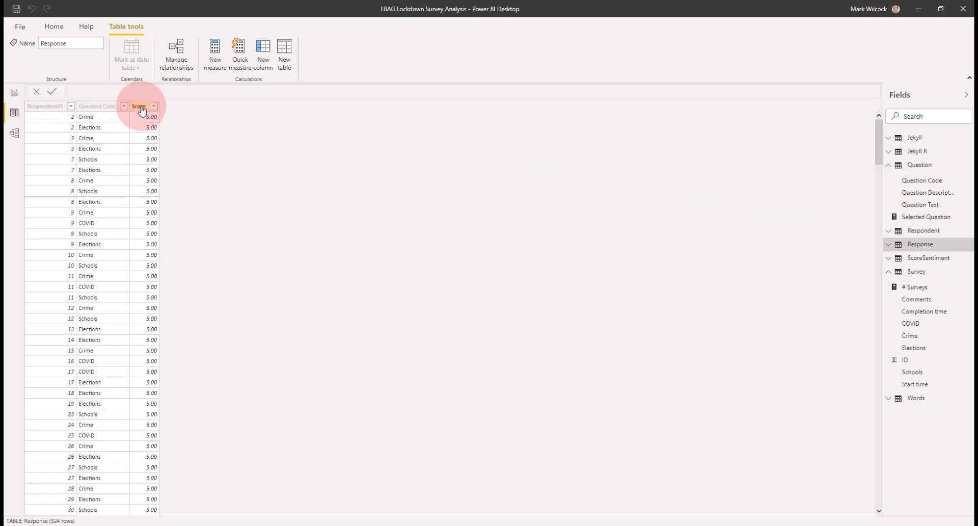
click(141, 108)
click(142, 108)
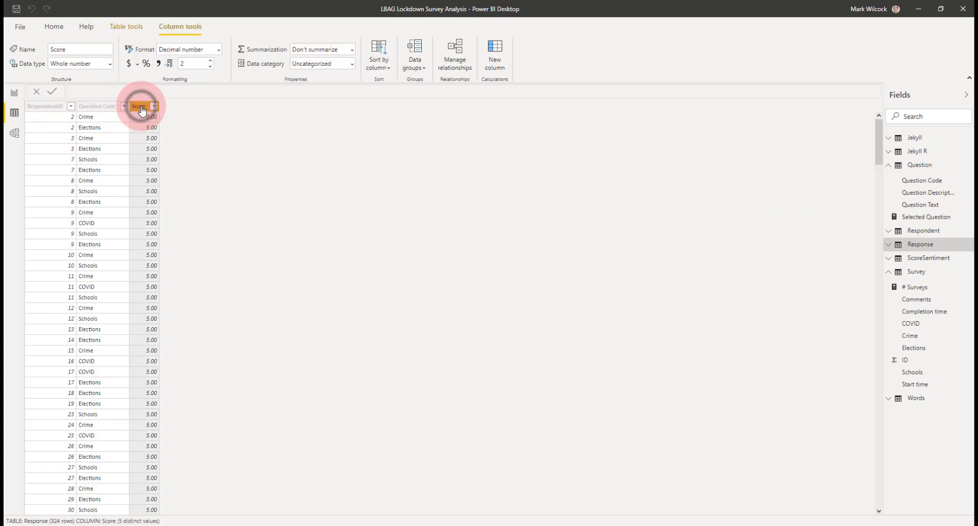
click(100, 108)
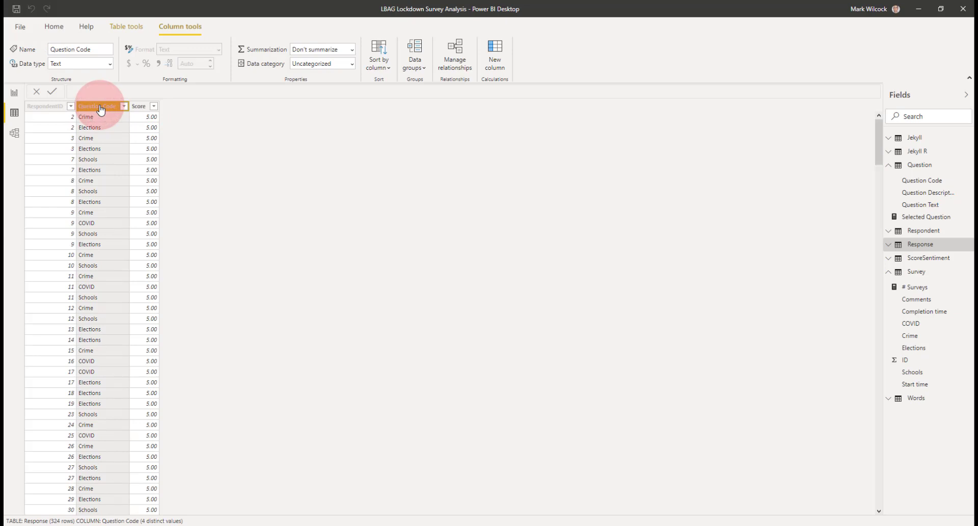
- Filter RespondentID to respondent 2 only, leaving its four scored answers
click(71, 106)
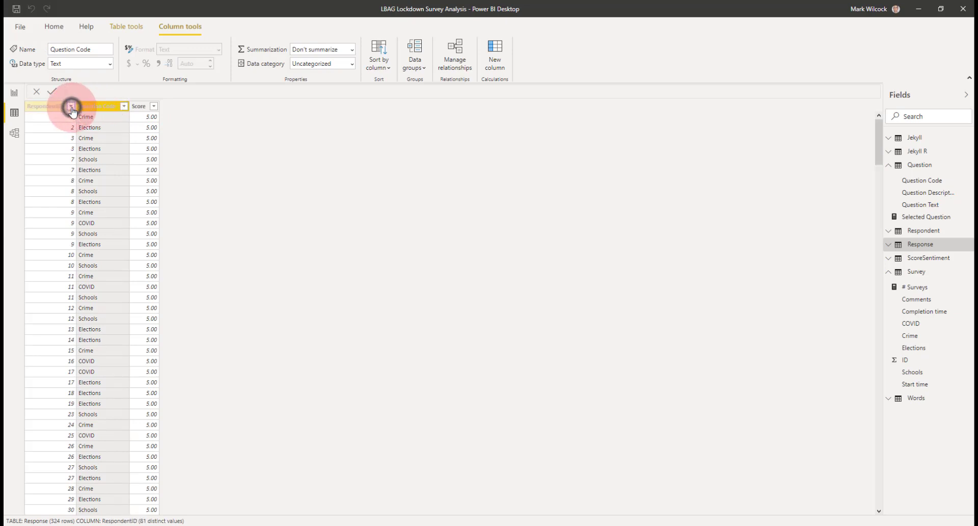
click(91, 193)
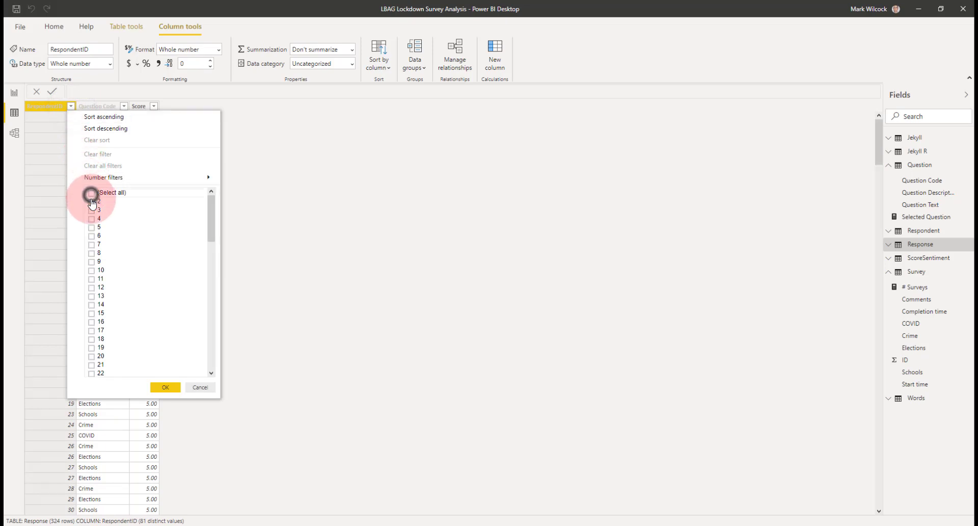
click(92, 202)
click(169, 387)
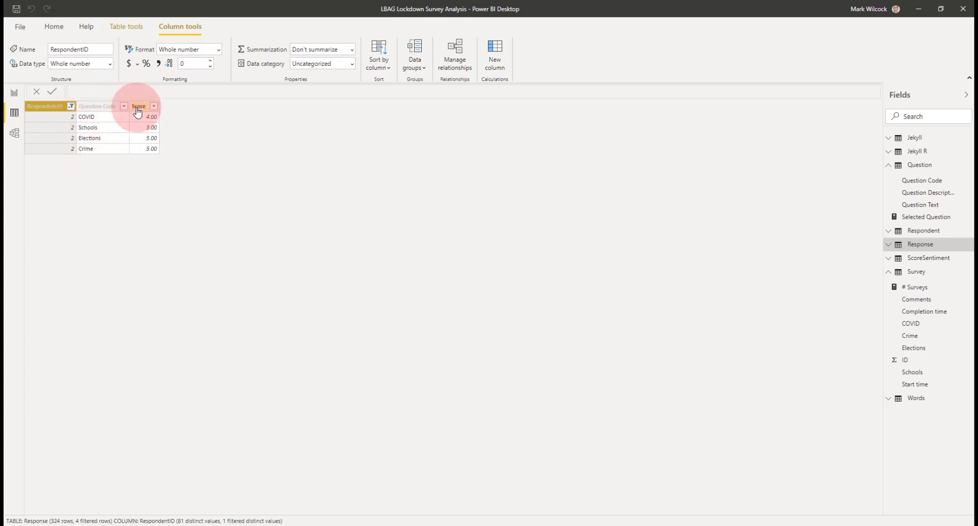
- In Model view, inspect the Response, Question, Respondent and ScoreSentiment tables and their relationships
click(15, 135)
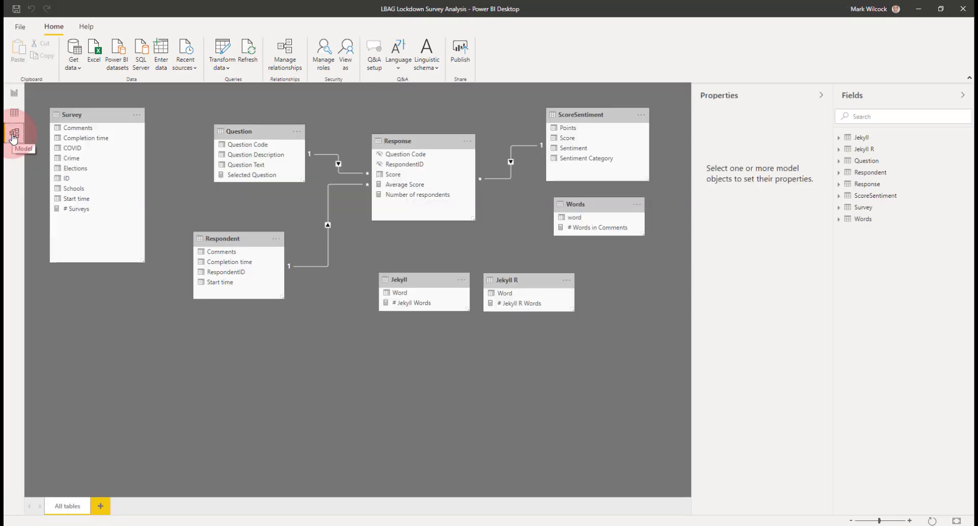
click(417, 143)
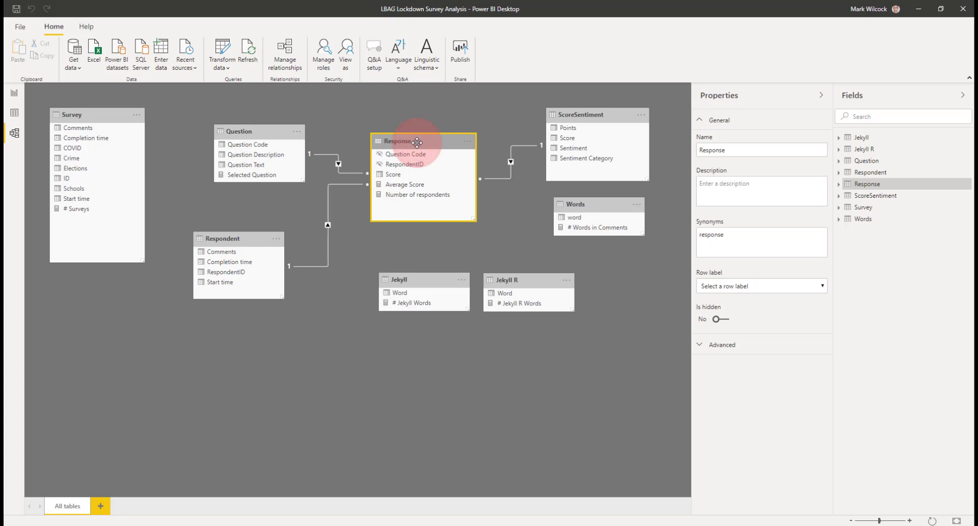
click(275, 132)
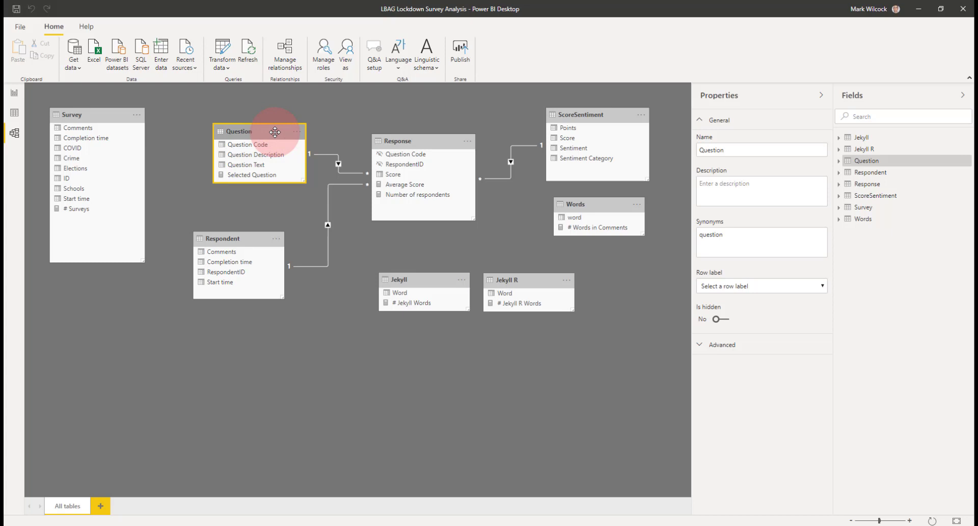
drag(235, 236, 234, 225)
click(234, 260)
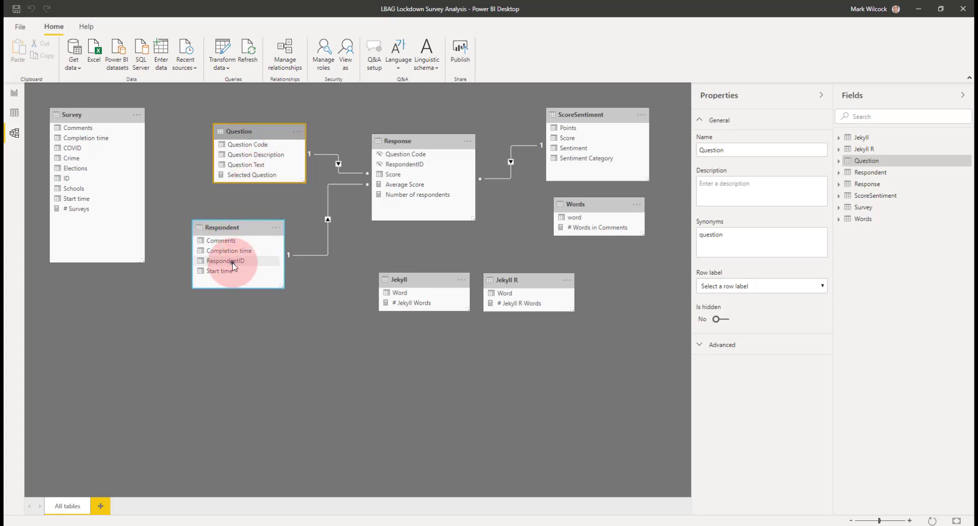
drag(232, 262, 387, 193)
click(596, 120)
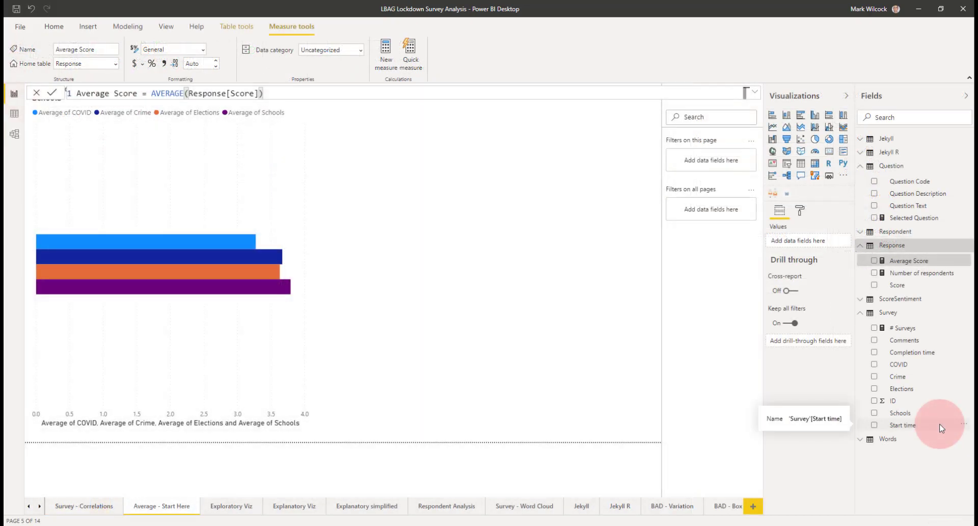
- Review the Average Score and Number of respondents measure formulas
click(912, 261)
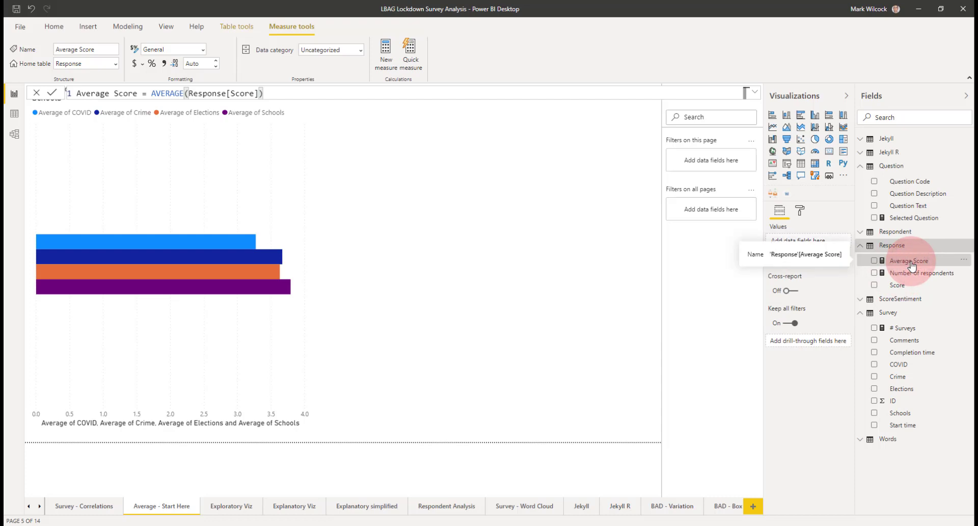
click(912, 277)
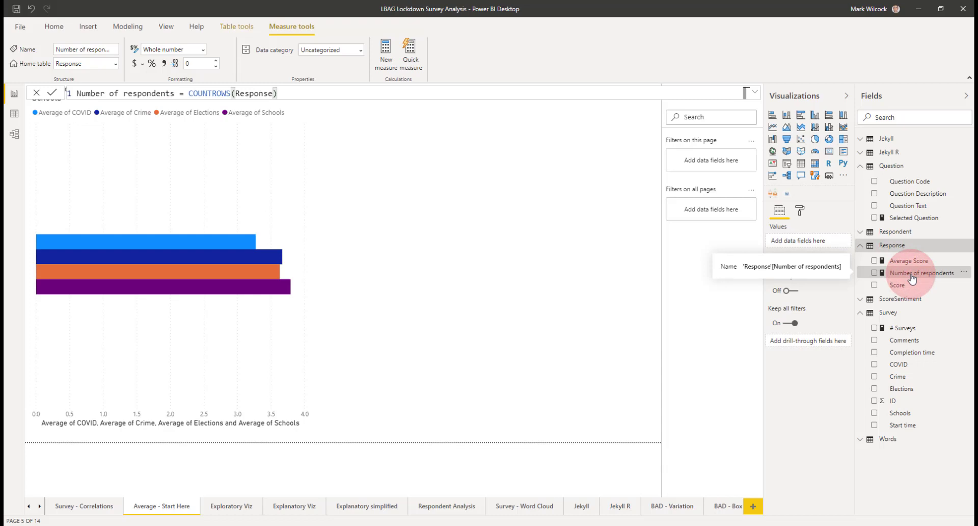
click(553, 230)
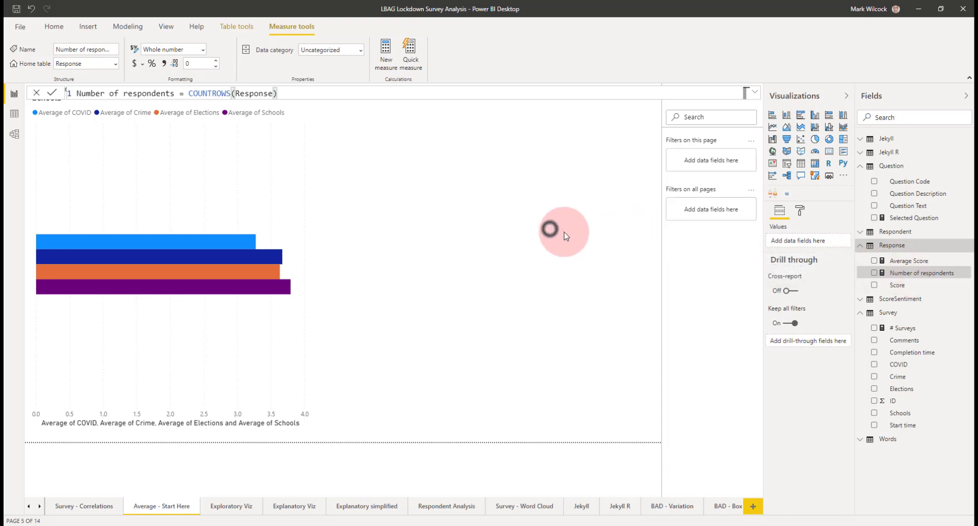
- Add a new bar chart plotting Average Score by Question Code
click(772, 115)
click(878, 263)
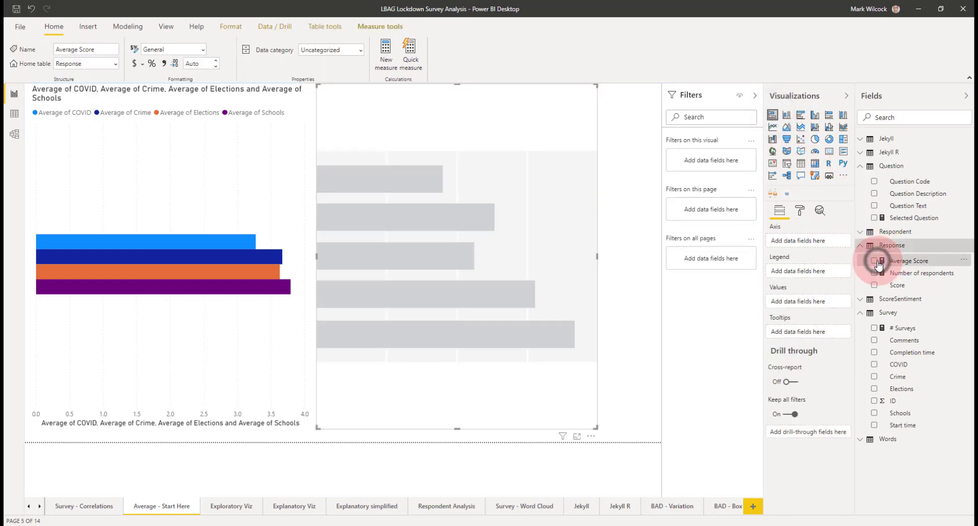
click(875, 261)
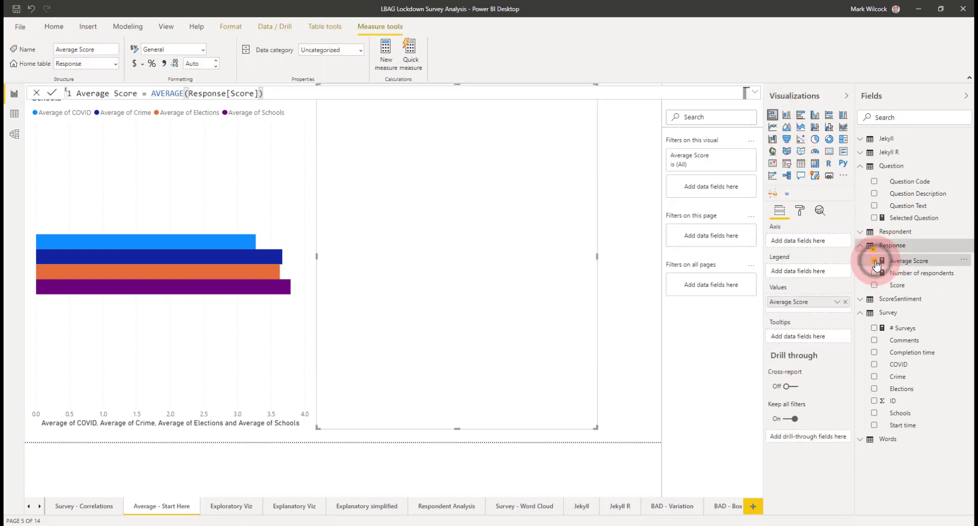
click(874, 182)
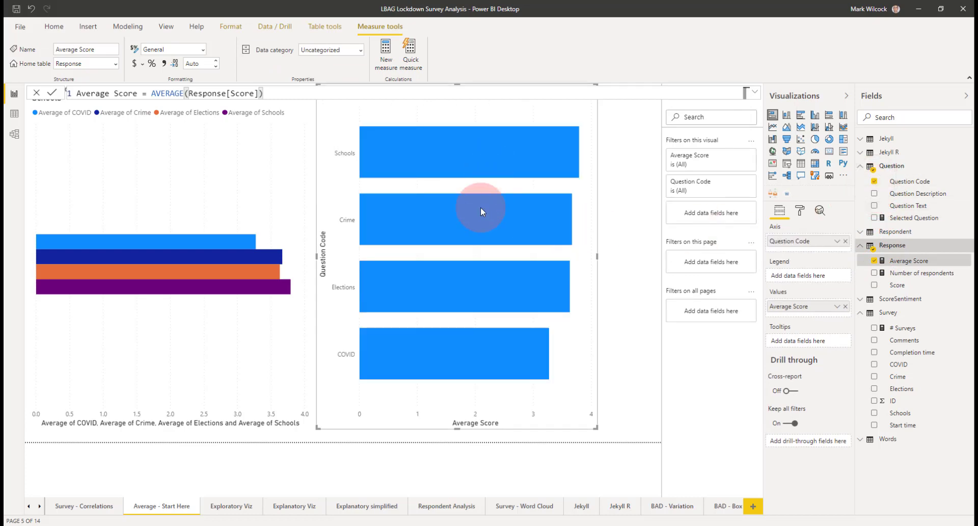
mouse_move(427, 356)
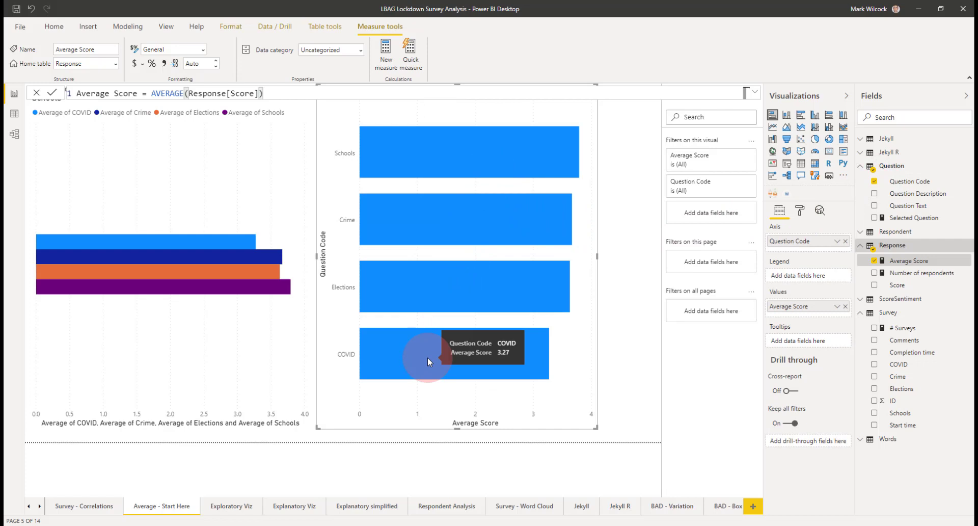
- On the Exploratory Viz page, select the COVID and Crime score charts
click(233, 506)
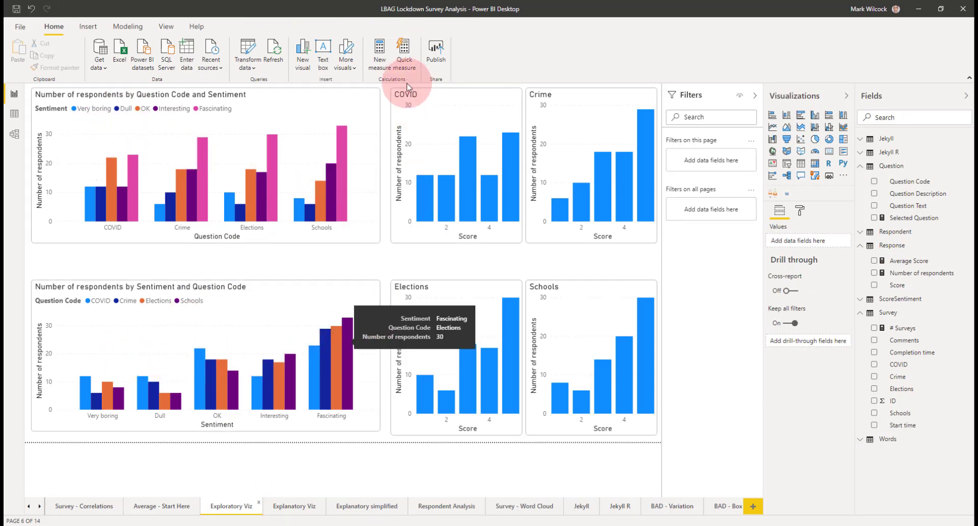
click(426, 111)
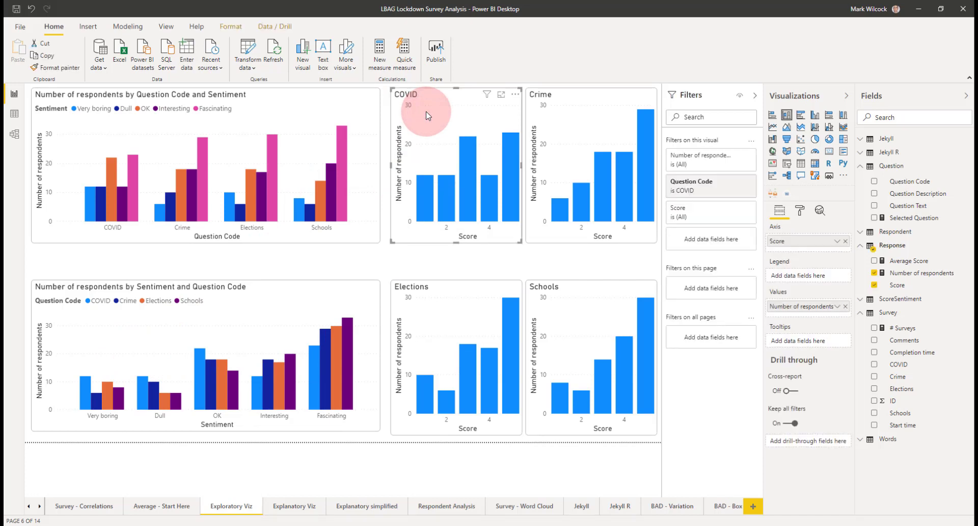
click(580, 118)
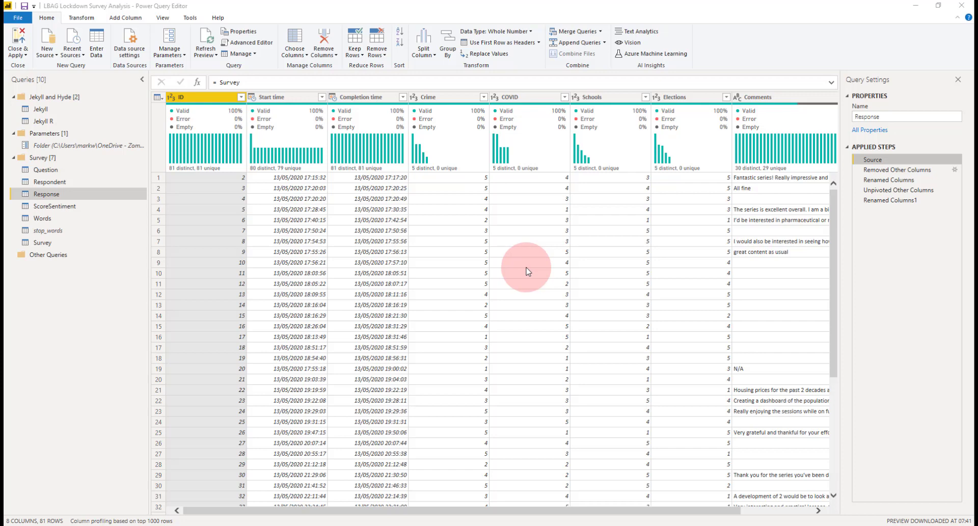
- Step through Removed Other Columns, Renamed Columns, Unpivoted Other Columns and Renamed Columns1 in the Response query
click(61, 198)
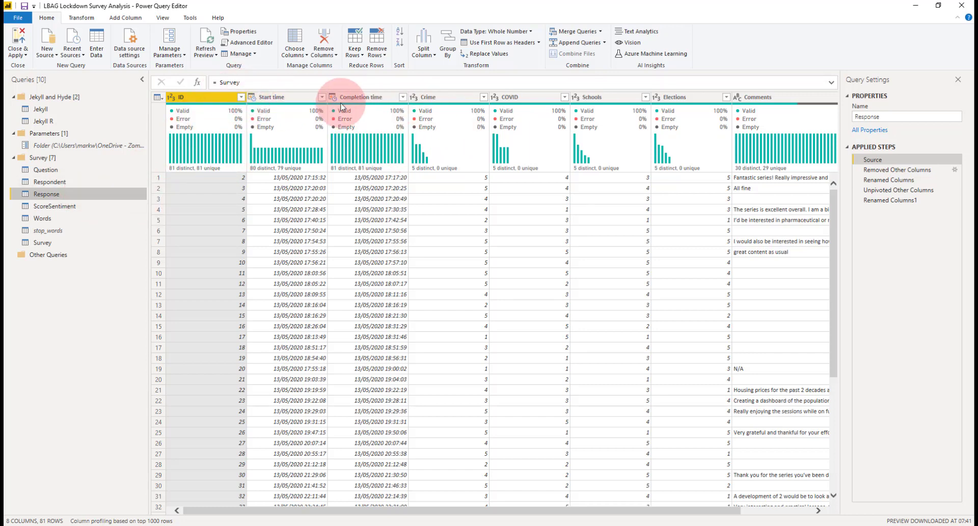
click(890, 169)
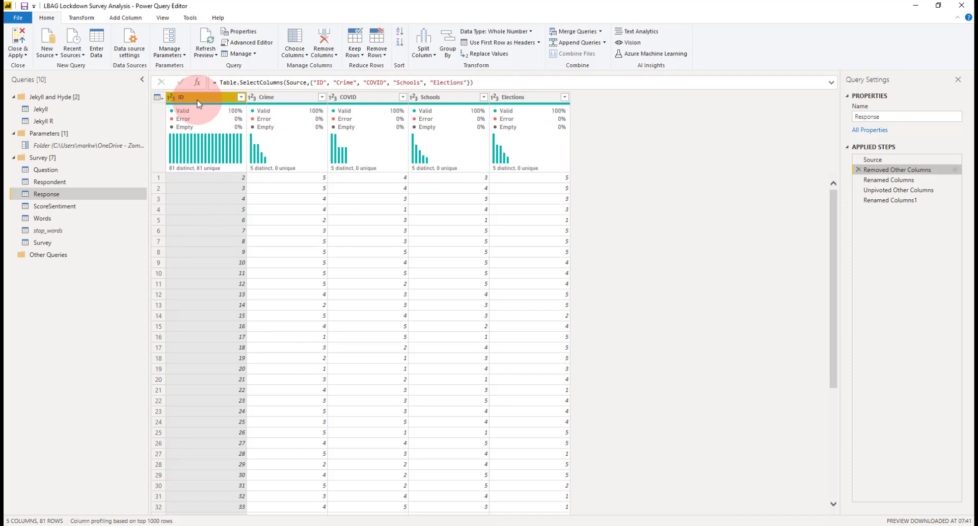
click(882, 184)
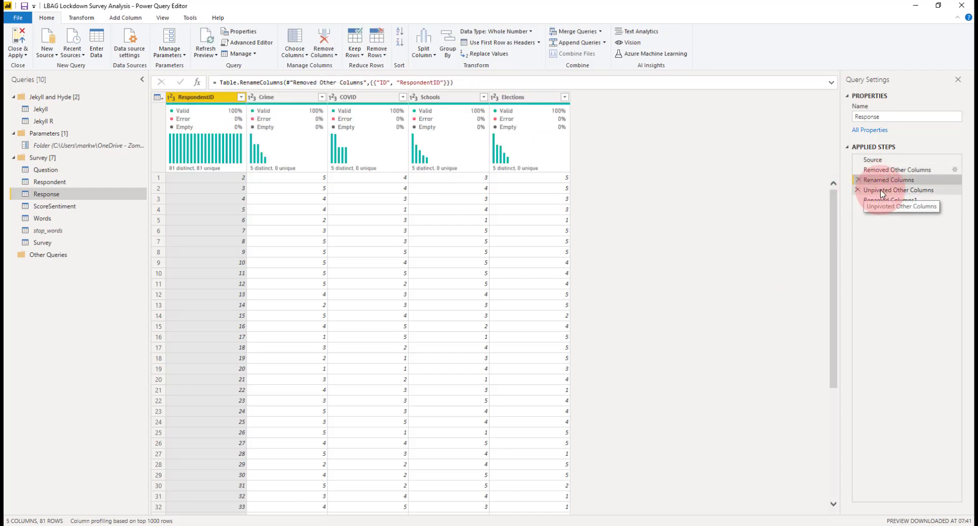
click(881, 190)
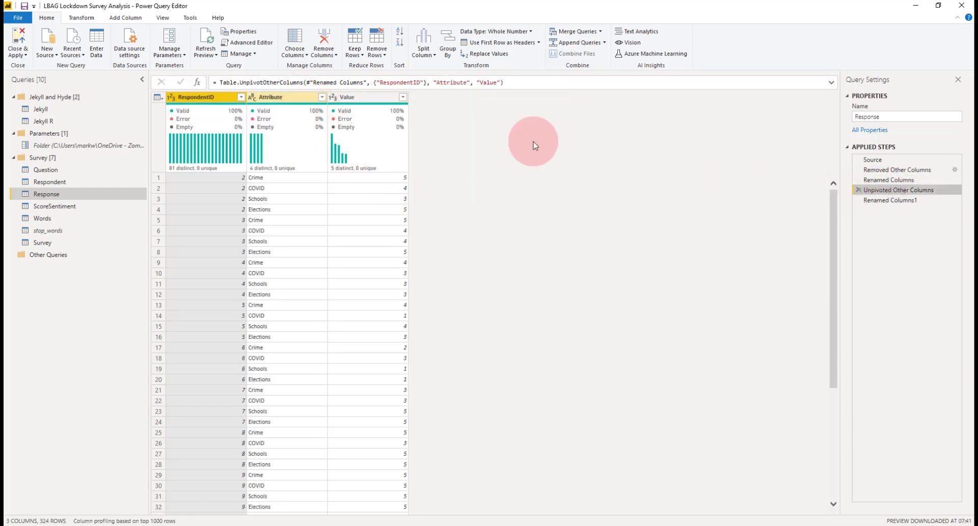
click(895, 204)
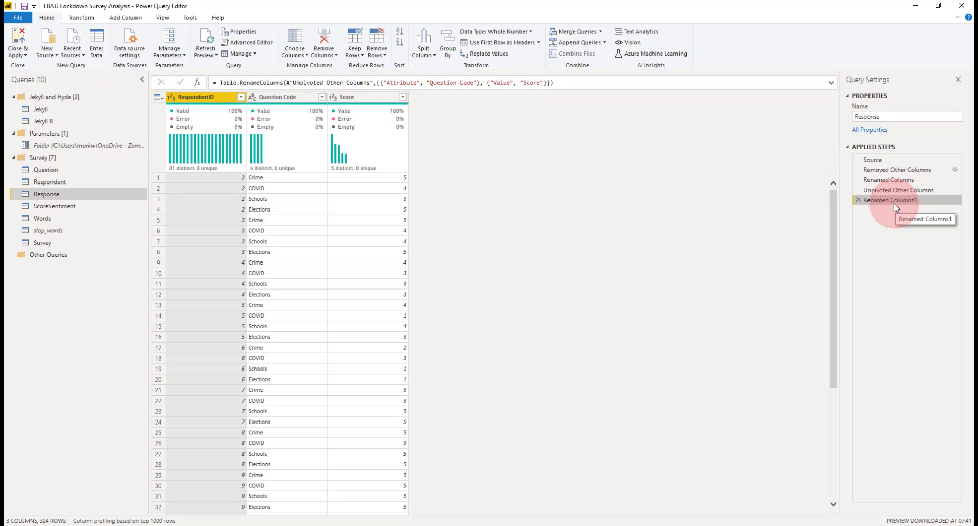
- Open the Respondent query and view its Source, Renamed Columns and Removed Other Columns steps
click(69, 184)
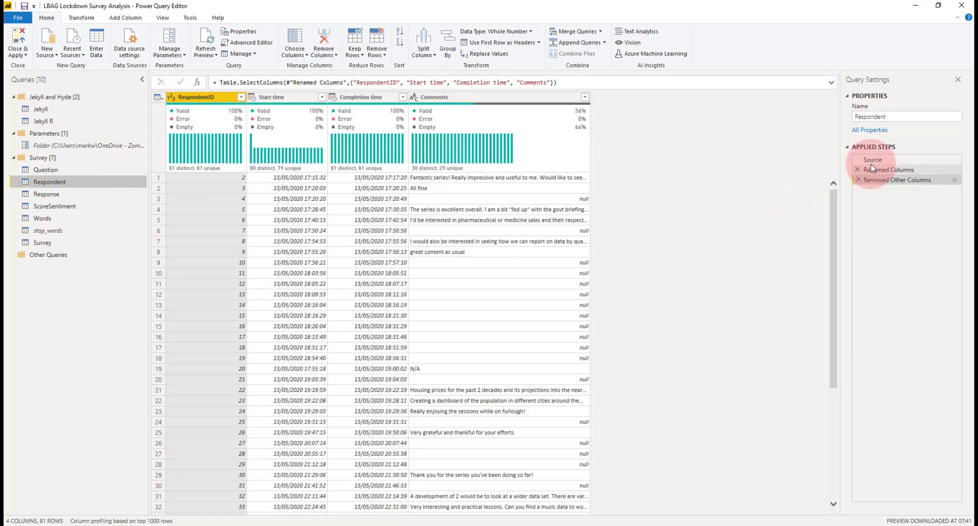
click(873, 160)
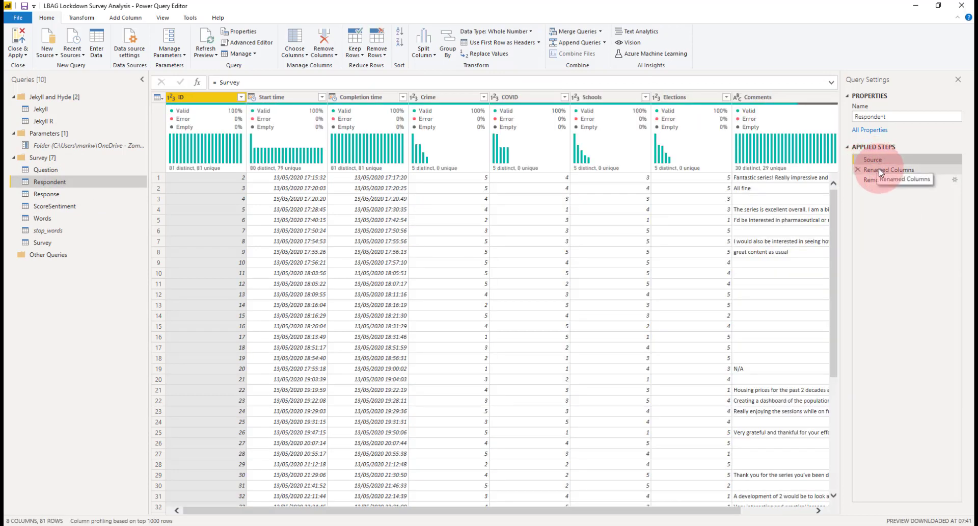
click(879, 169)
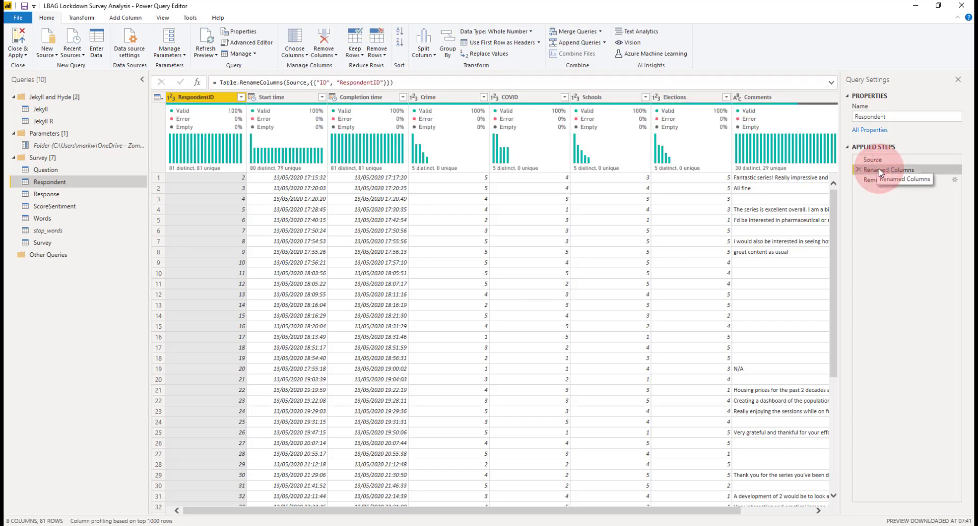
click(878, 179)
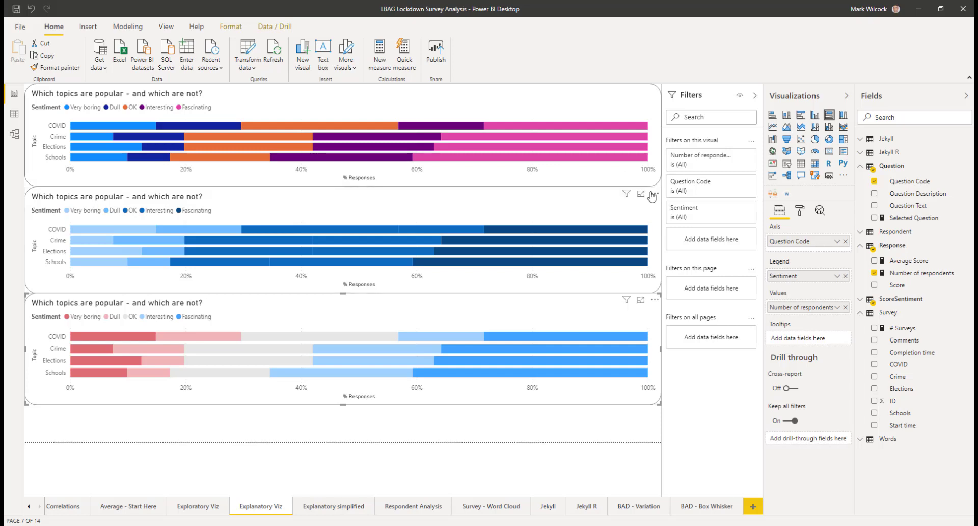
click(609, 114)
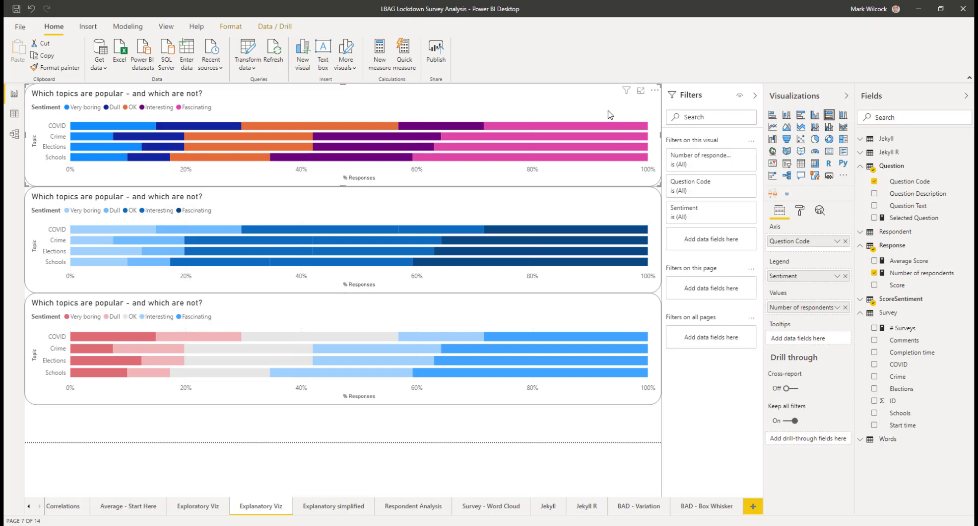
click(640, 90)
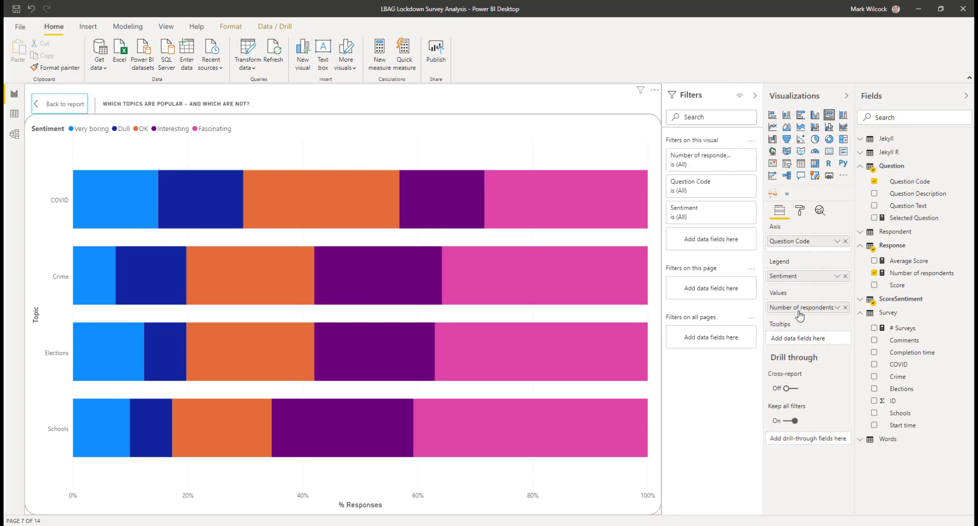
mouse_move(609, 204)
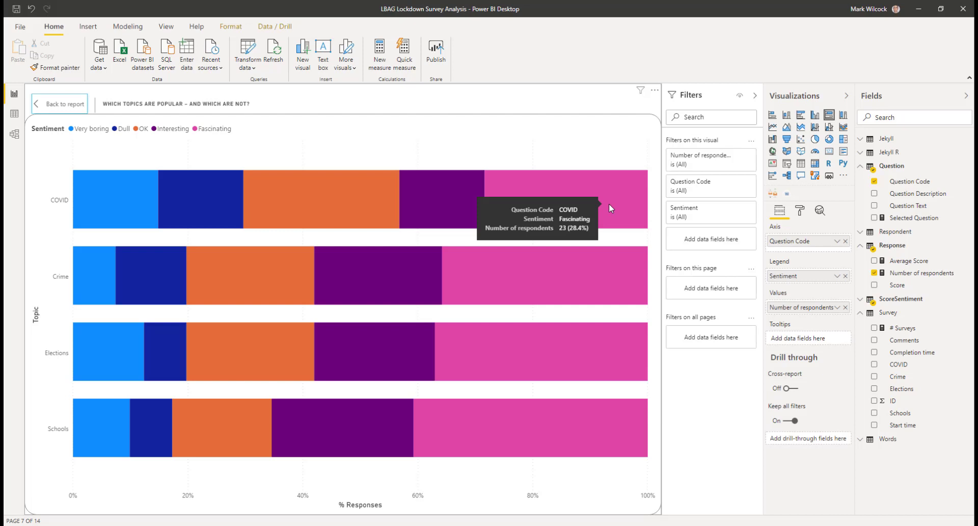
click(79, 111)
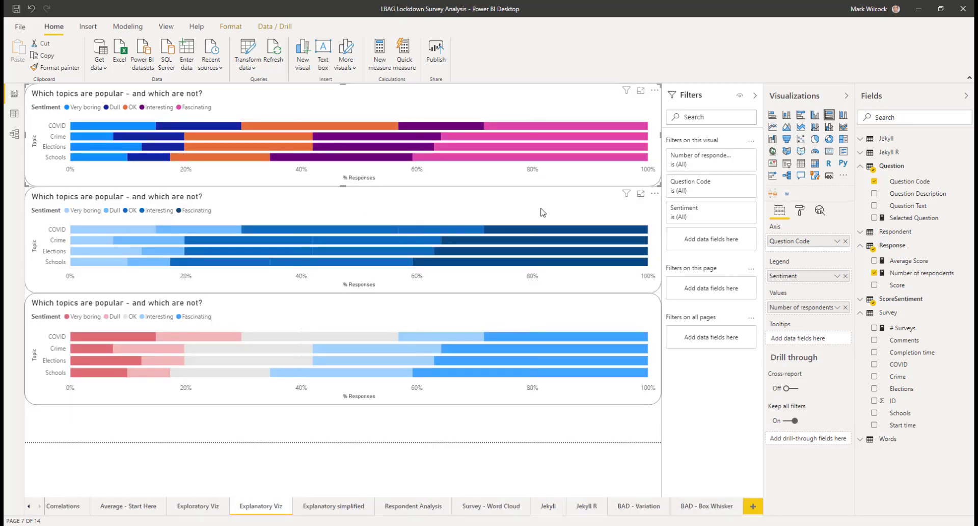
- View the blue and red-to-blue sentiment charts in focus mode, inspecting their bars
click(641, 195)
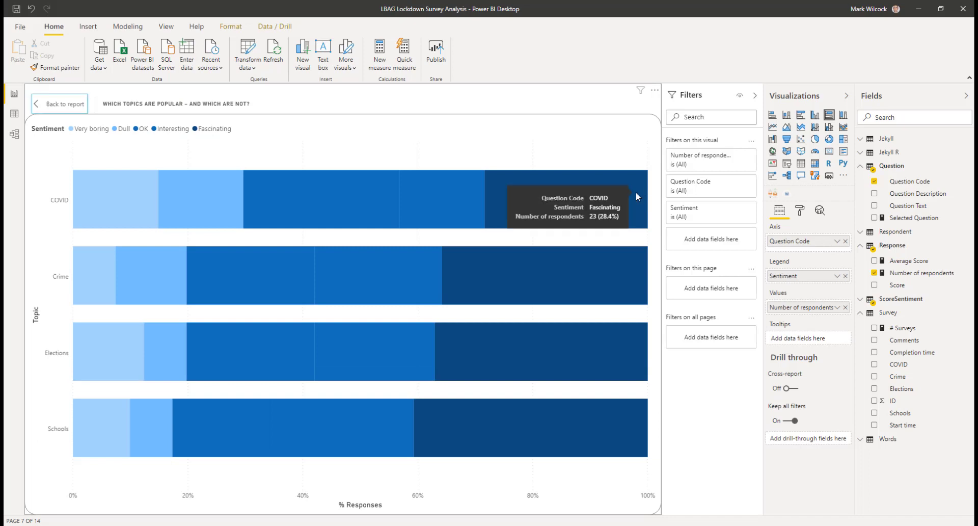
click(55, 108)
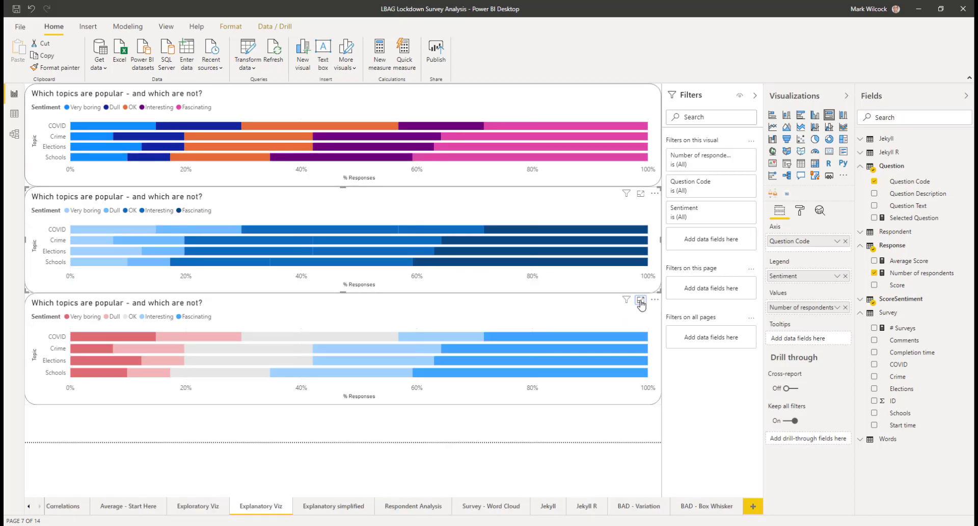
click(639, 302)
mouse_move(635, 301)
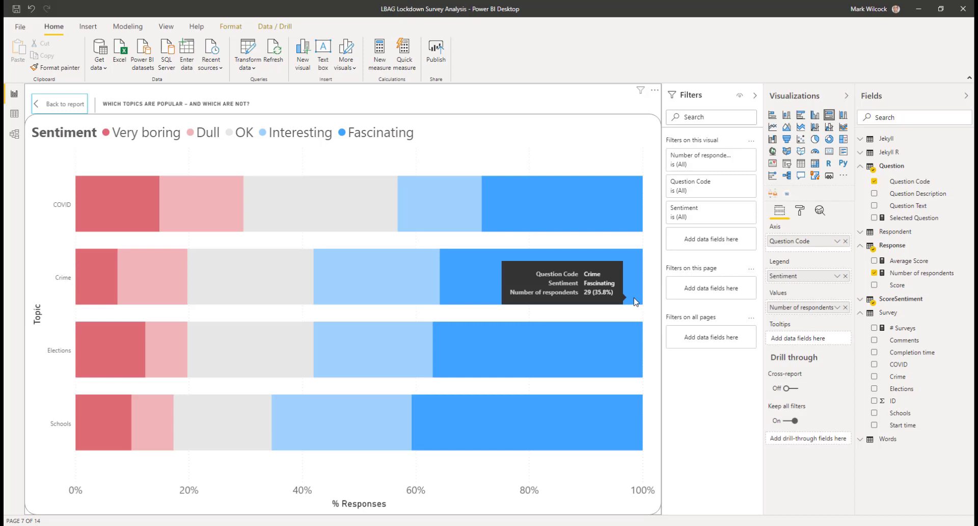
mouse_move(91, 424)
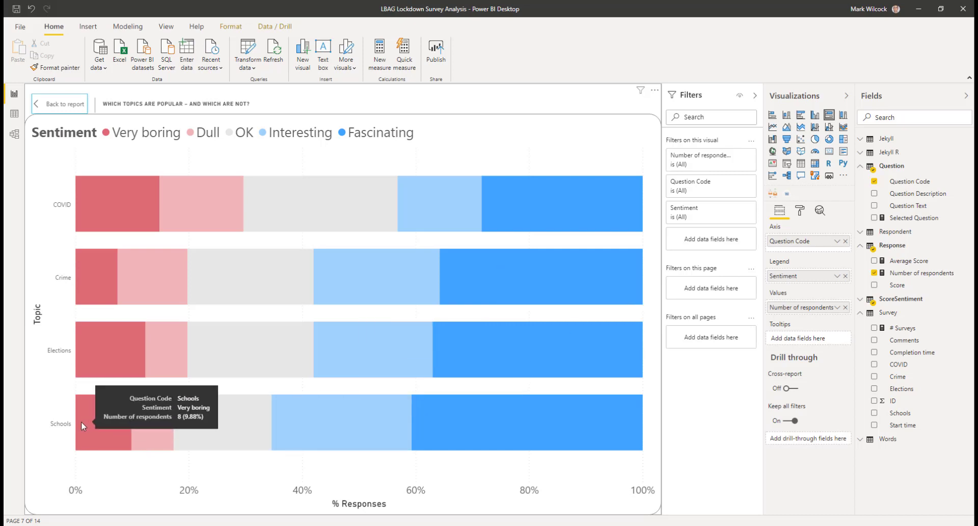
mouse_move(90, 295)
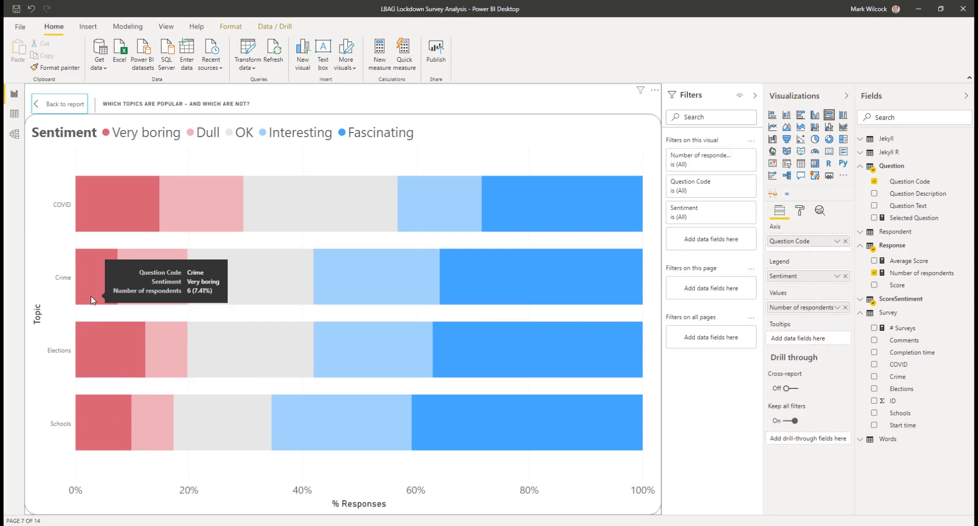
mouse_move(87, 200)
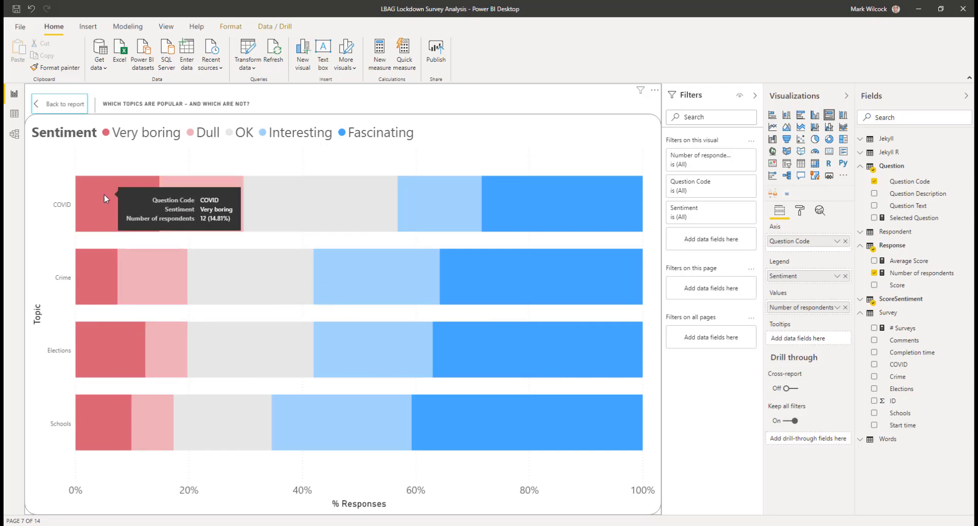